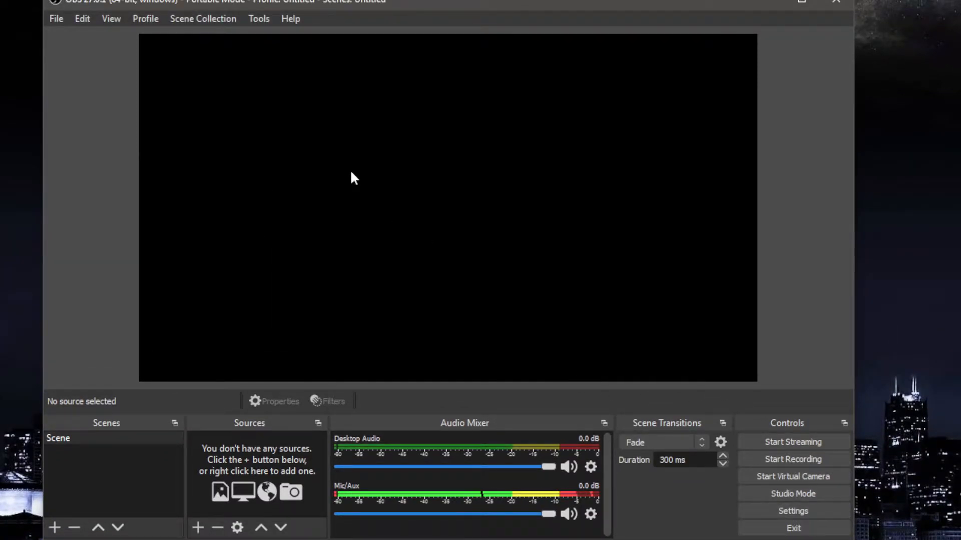
{"action": "left_click", "coordinate": [258, 21]}
{"action": "left_click", "coordinate": [278, 39]}
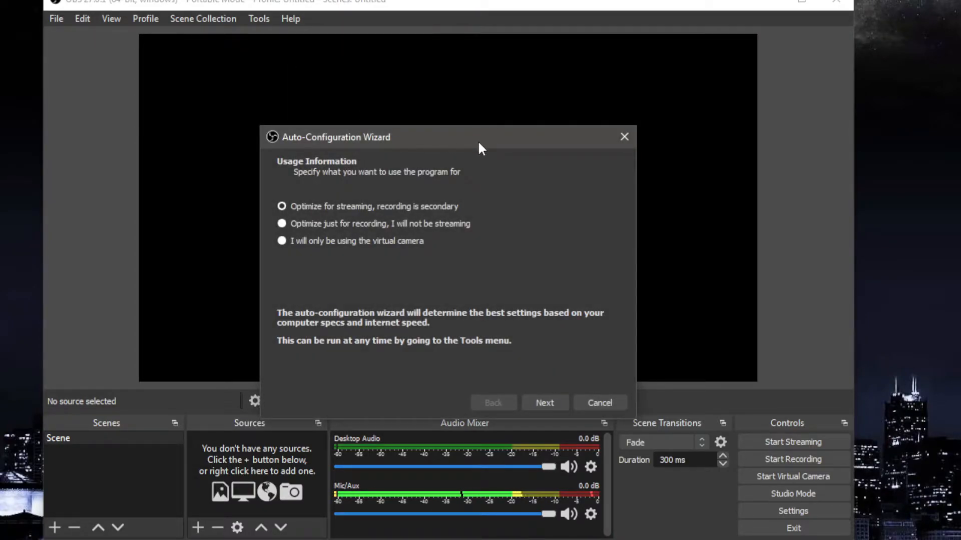
{"action": "left_click", "coordinate": [624, 138]}
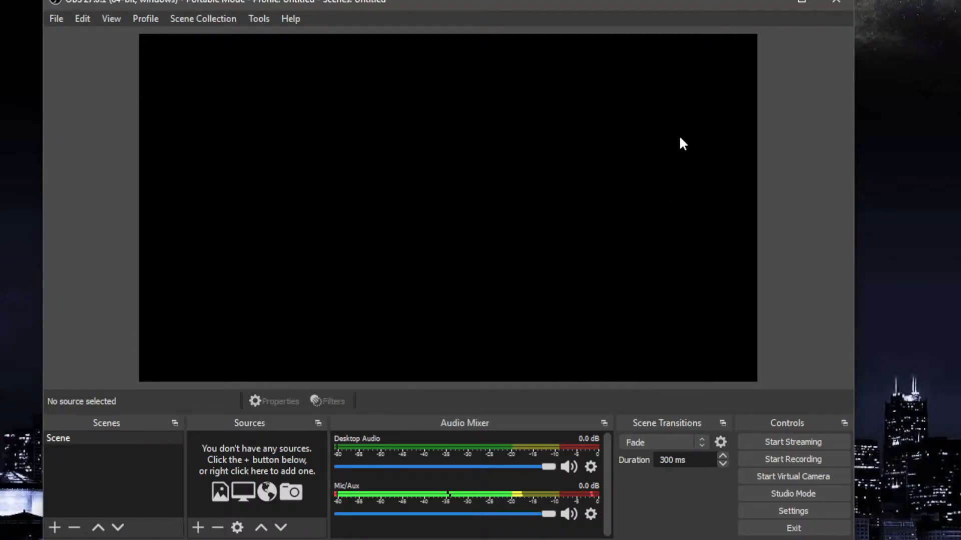
Step: Open the program settings and disable the system tray option among the general settings
{"action": "left_click", "coordinate": [806, 510]}
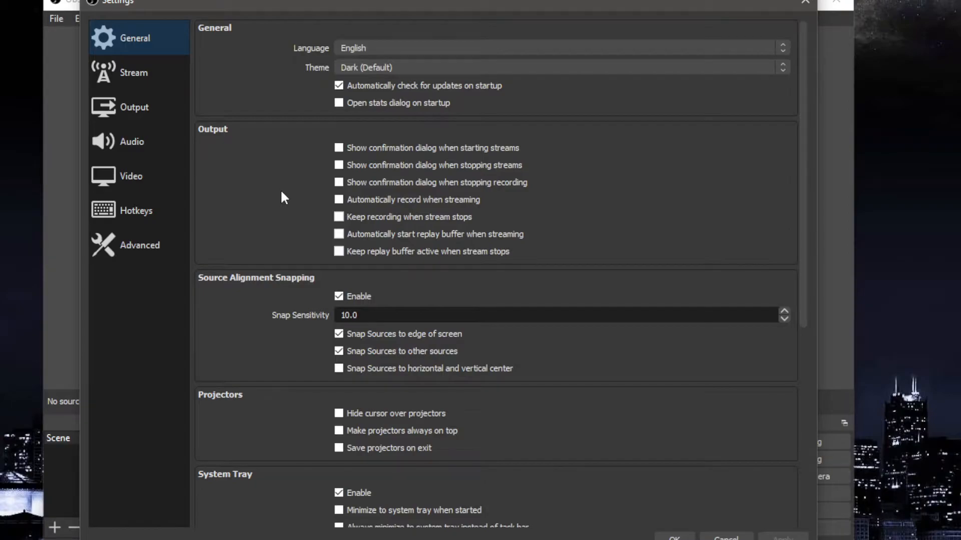
{"action": "scroll", "coordinate": [283, 196], "scroll_direction": "down", "scroll_amount": 1}
{"action": "scroll", "coordinate": [245, 338], "scroll_direction": "down", "scroll_amount": 2}
{"action": "double_click", "coordinate": [349, 359]}
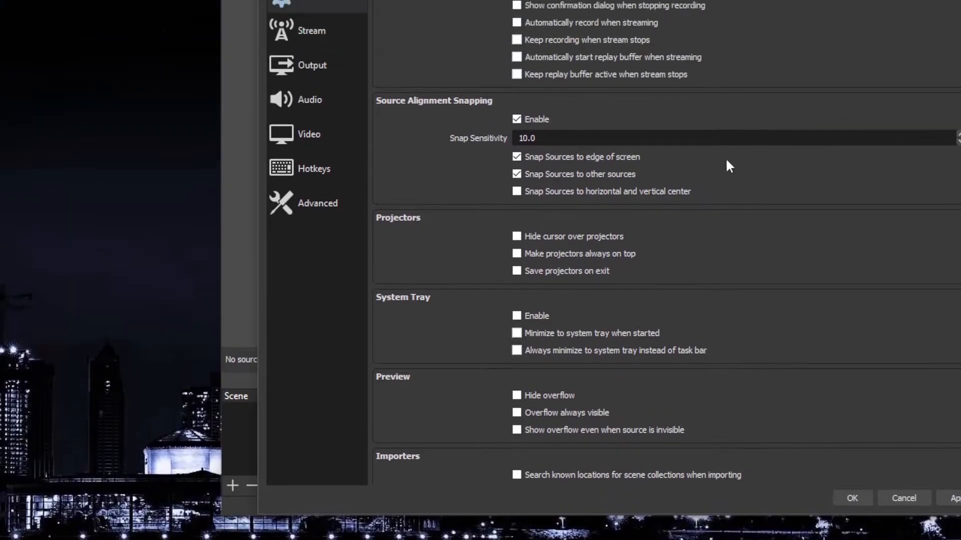
{"action": "scroll", "coordinate": [777, 179], "scroll_direction": "down", "scroll_amount": 3}
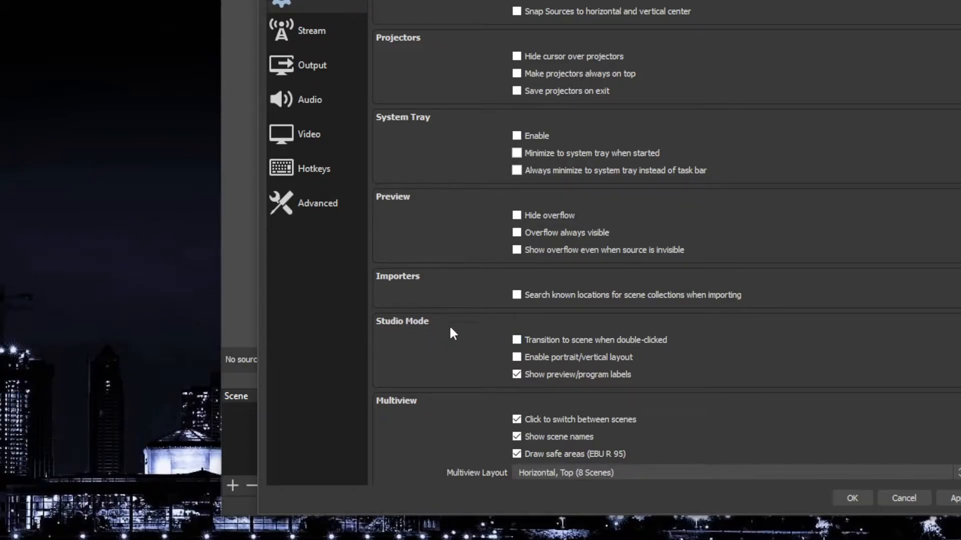
{"action": "scroll", "coordinate": [451, 332], "scroll_direction": "up", "scroll_amount": 8}
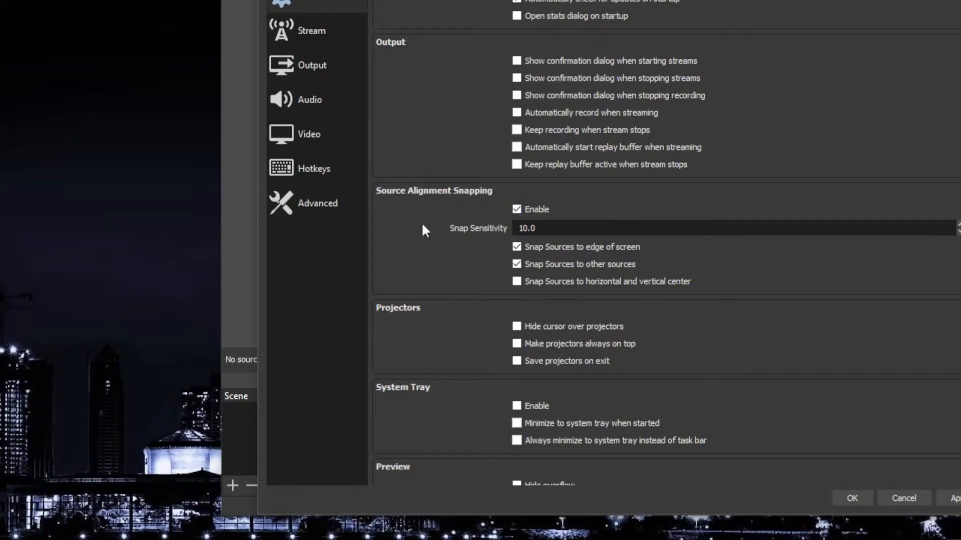
{"action": "scroll", "coordinate": [421, 221], "scroll_direction": "up", "scroll_amount": 2}
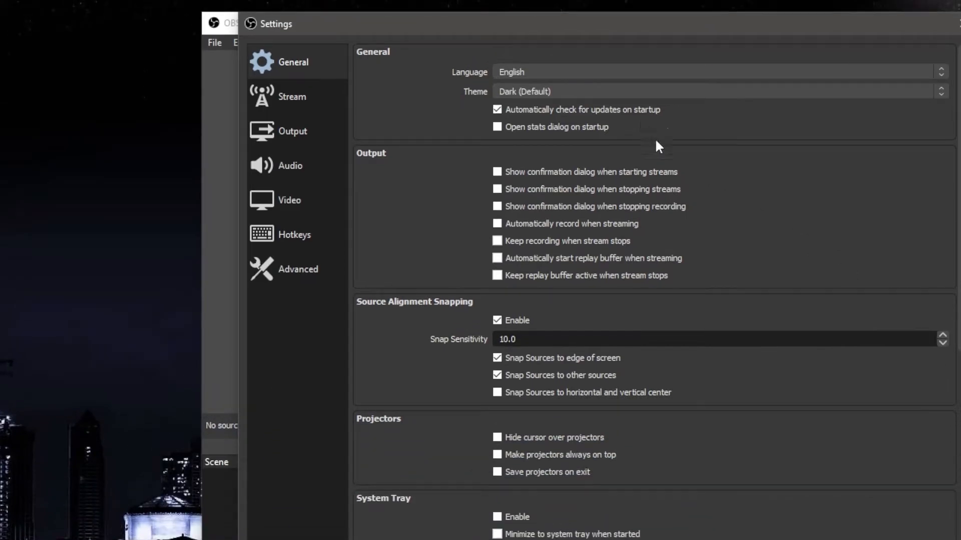
Step: Set the stream service to 17LIVE and choose to use a stream key instead of connecting an account
{"action": "left_click", "coordinate": [291, 97]}
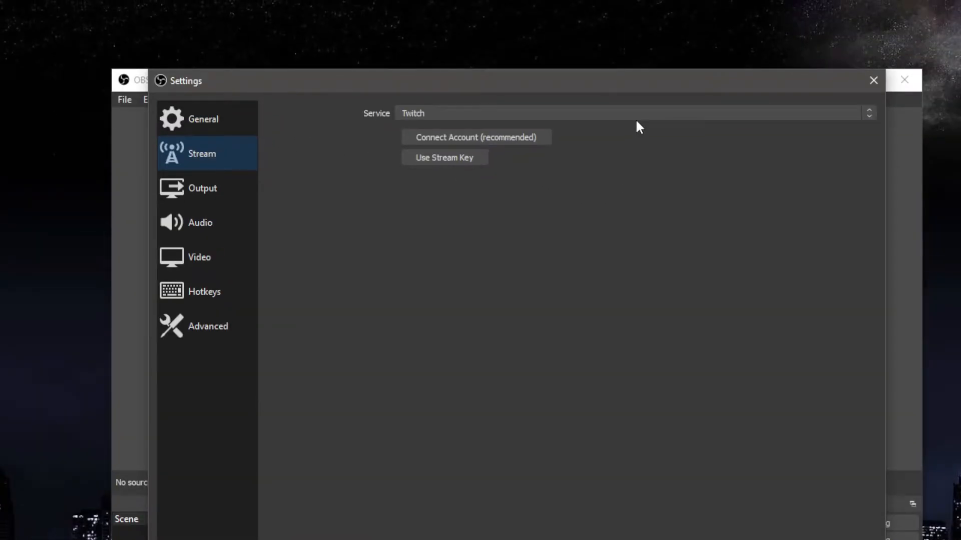
{"action": "left_click", "coordinate": [631, 111]}
{"action": "left_click", "coordinate": [593, 192]}
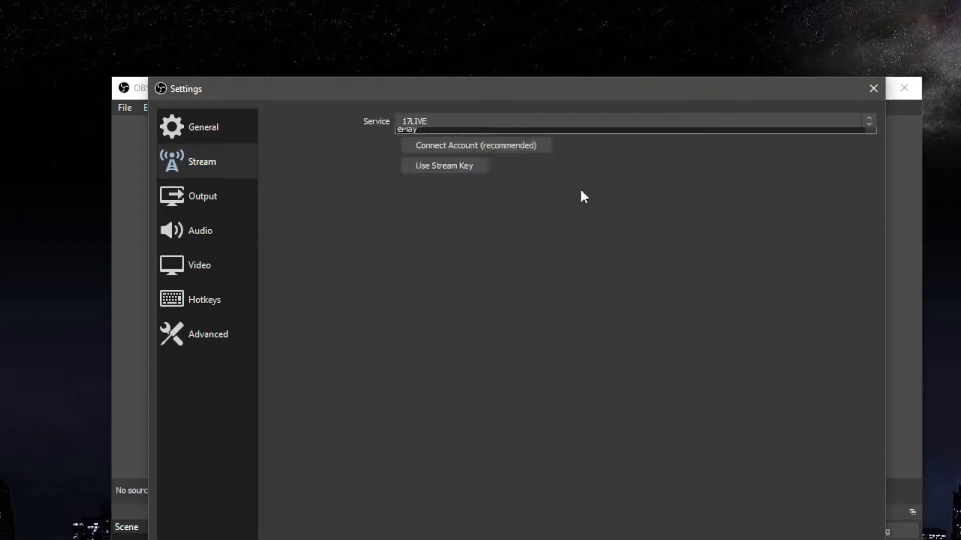
{"action": "scroll", "coordinate": [531, 210], "scroll_direction": "down", "scroll_amount": 10}
{"action": "left_click", "coordinate": [548, 241]}
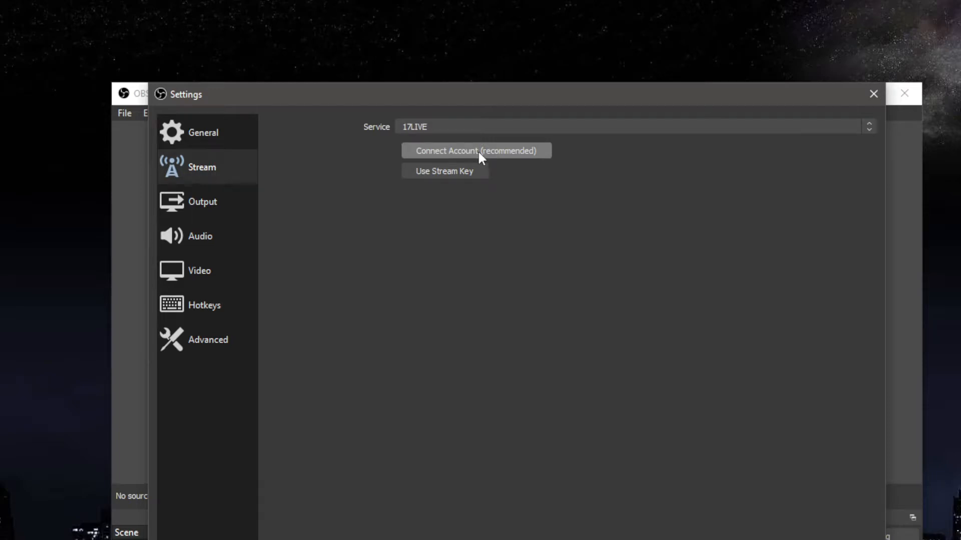
{"action": "left_click", "coordinate": [466, 170]}
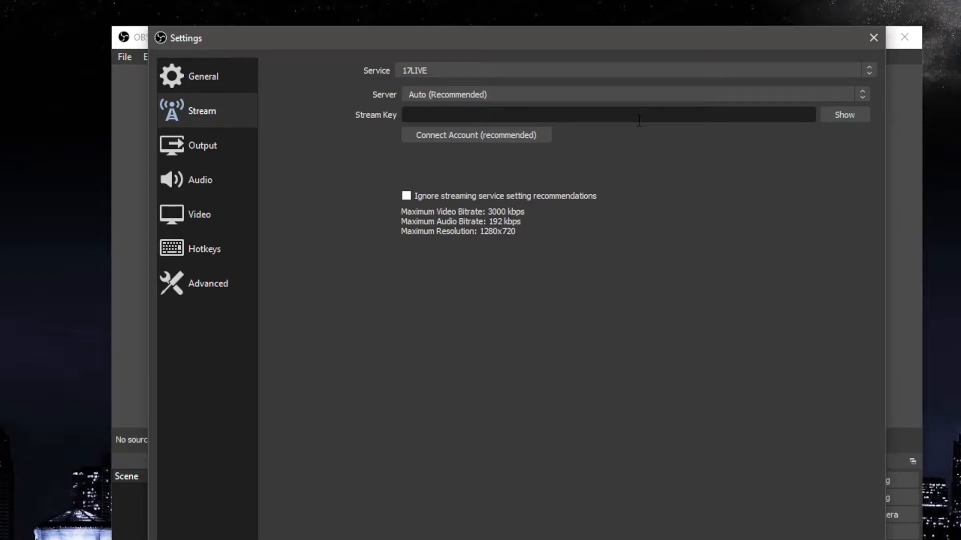
Step: Set the stream service to Twitch and open the web page for getting its stream key, then return to the settings
{"action": "left_click", "coordinate": [539, 70]}
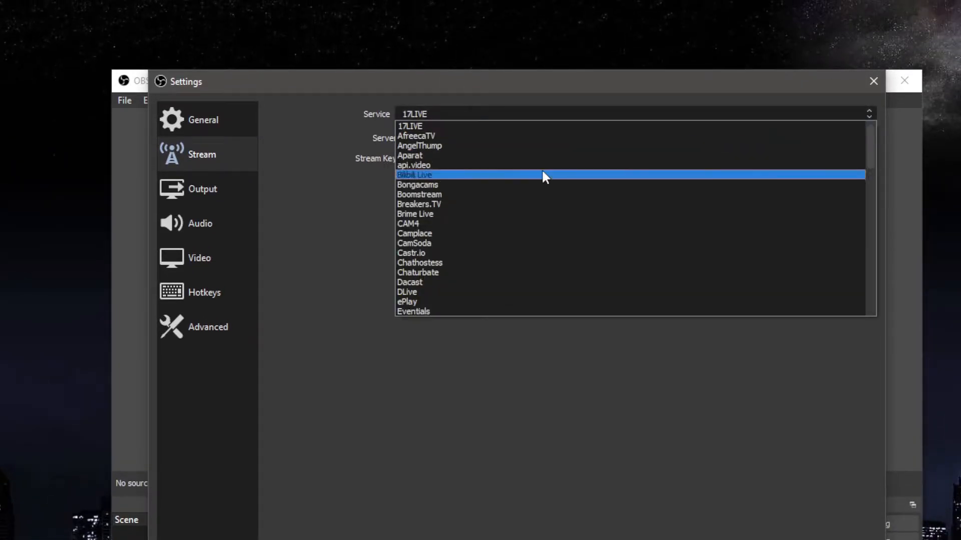
{"action": "scroll", "coordinate": [550, 242], "scroll_direction": "down", "scroll_amount": 5}
{"action": "scroll", "coordinate": [554, 213], "scroll_direction": "down", "scroll_amount": 5}
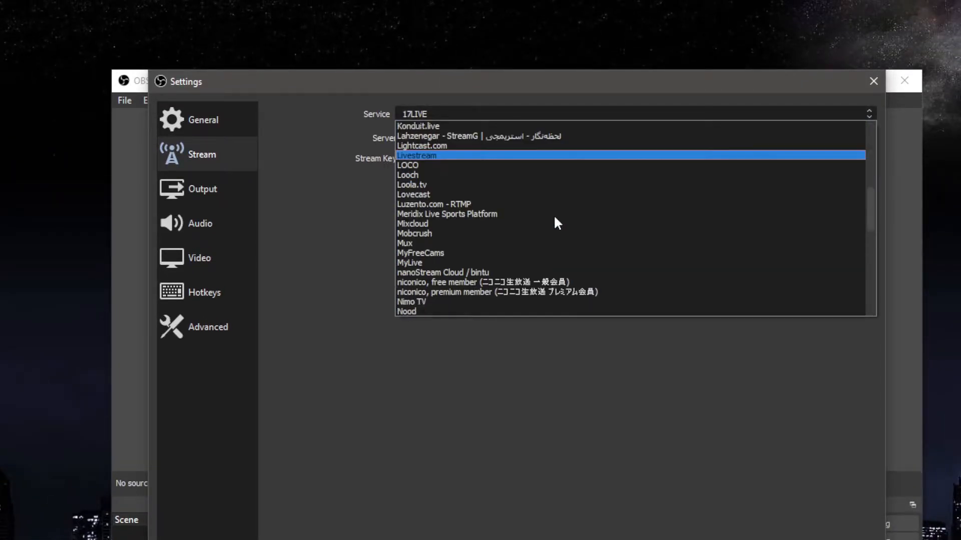
{"action": "scroll", "coordinate": [553, 225], "scroll_direction": "down", "scroll_amount": 5}
{"action": "left_click", "coordinate": [550, 310]}
{"action": "left_click", "coordinate": [455, 158]}
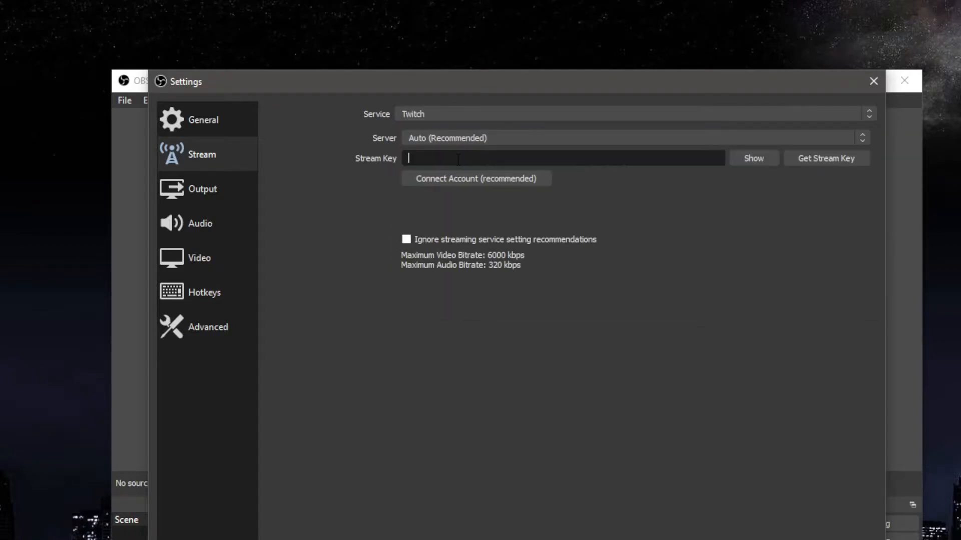
{"action": "left_click", "coordinate": [817, 159]}
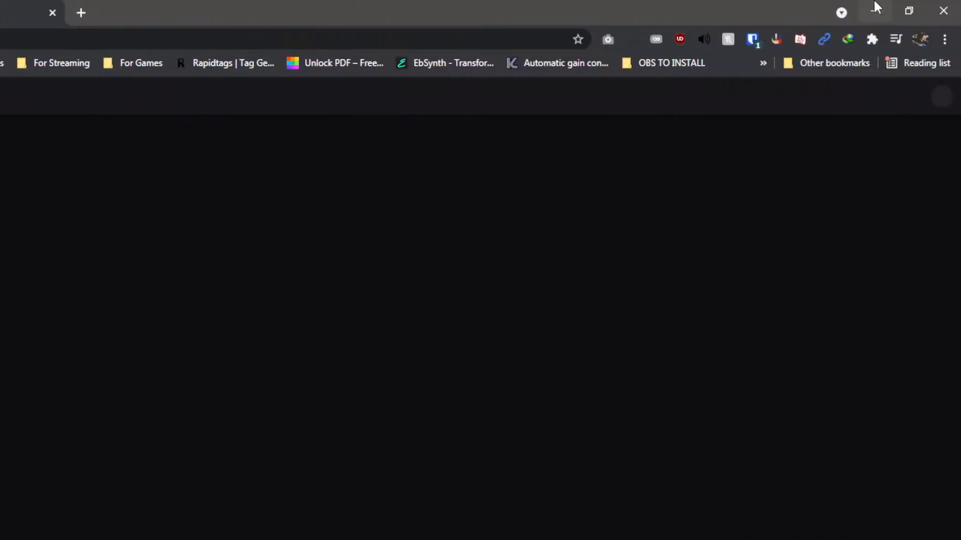
{"action": "left_click", "coordinate": [874, 8]}
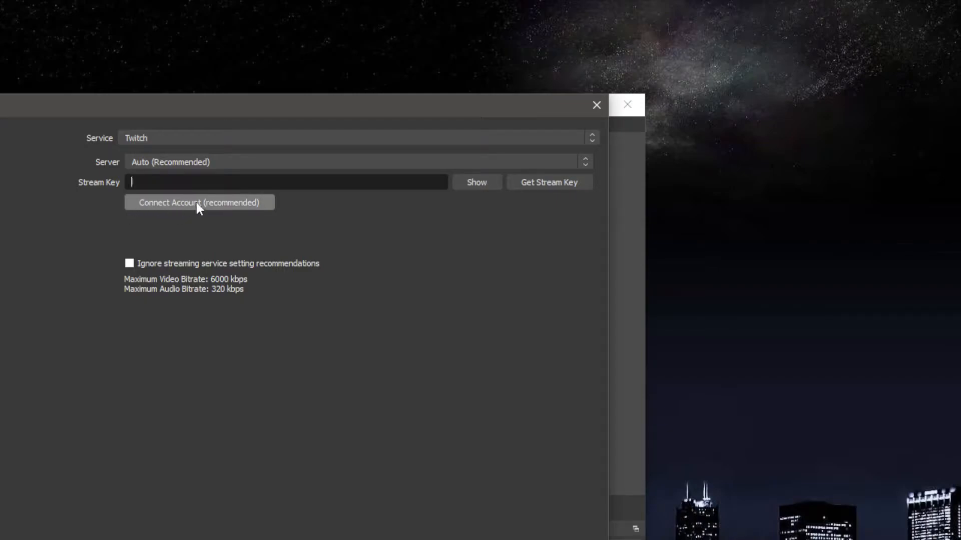
Step: Switch the output mode to Advanced in the output settings
{"action": "left_click", "coordinate": [105, 221]}
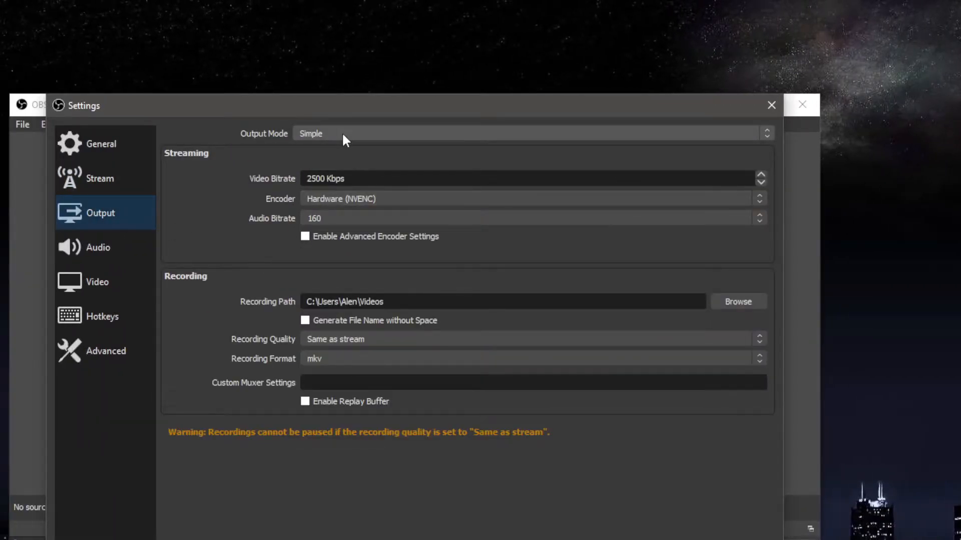
{"action": "left_click", "coordinate": [343, 135]}
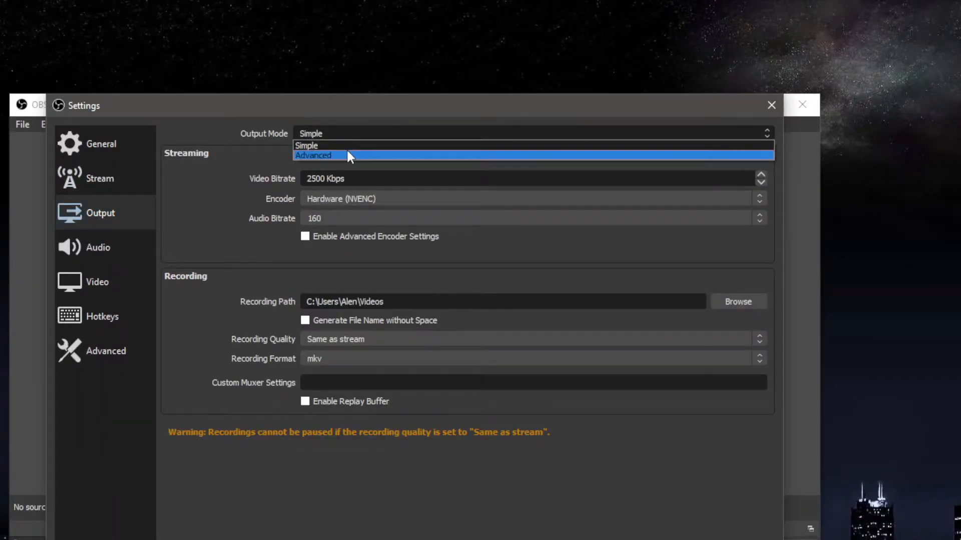
{"action": "left_click", "coordinate": [348, 151]}
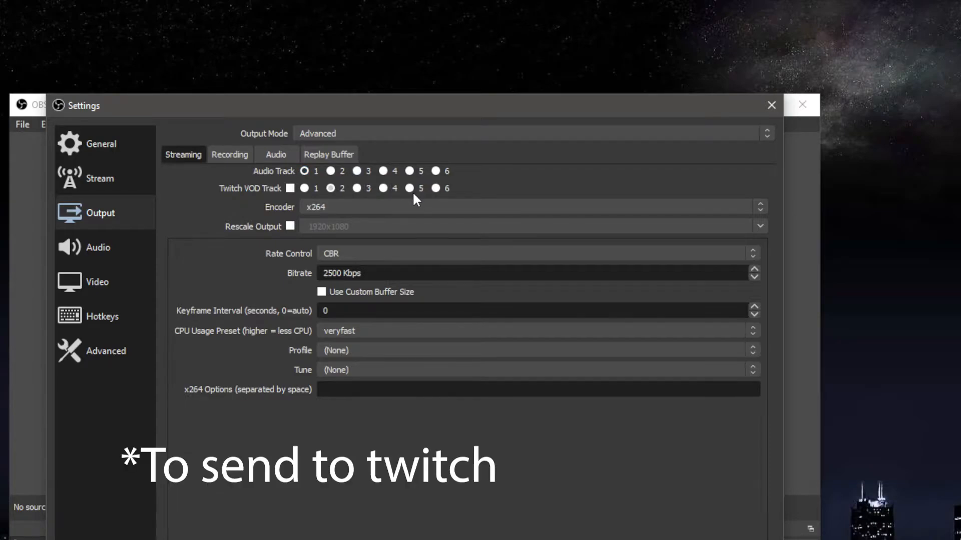
Step: Set the streaming audio track to 6 and enable the Twitch VOD track on track 5
{"action": "left_click", "coordinate": [438, 172]}
{"action": "left_click", "coordinate": [290, 189]}
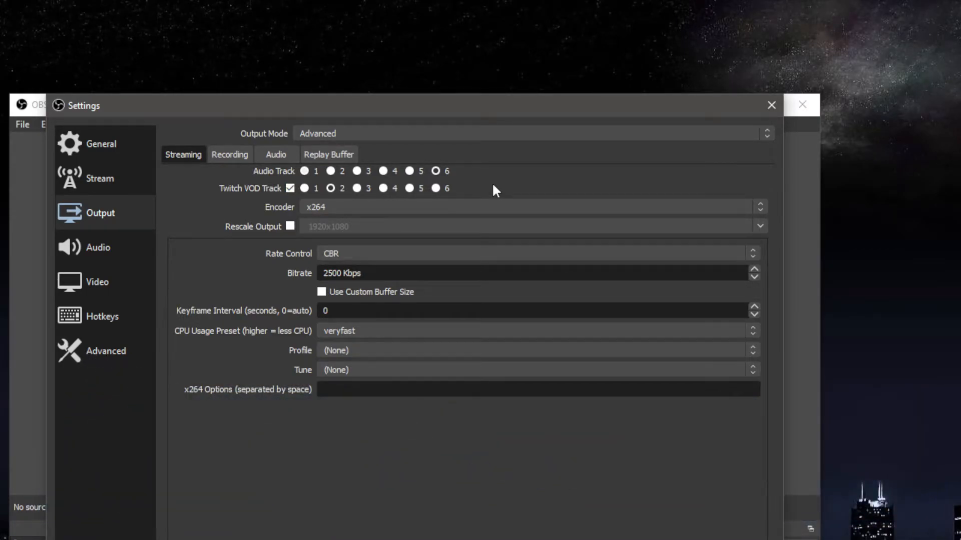
{"action": "left_click", "coordinate": [411, 188]}
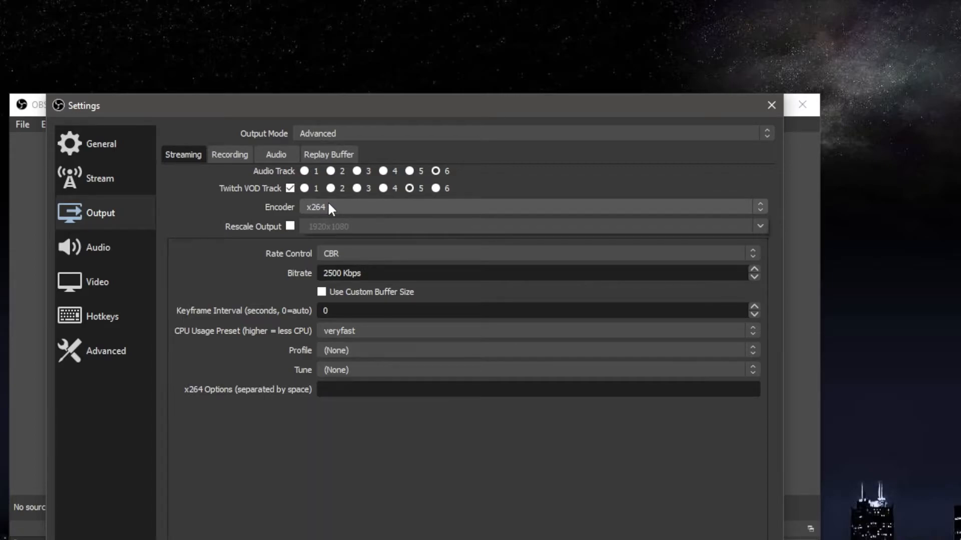
Step: Set the streaming encoder to NVIDIA NVENC H.264 (new) with CBR rate control at 6000 Kbps
{"action": "left_click", "coordinate": [328, 205]}
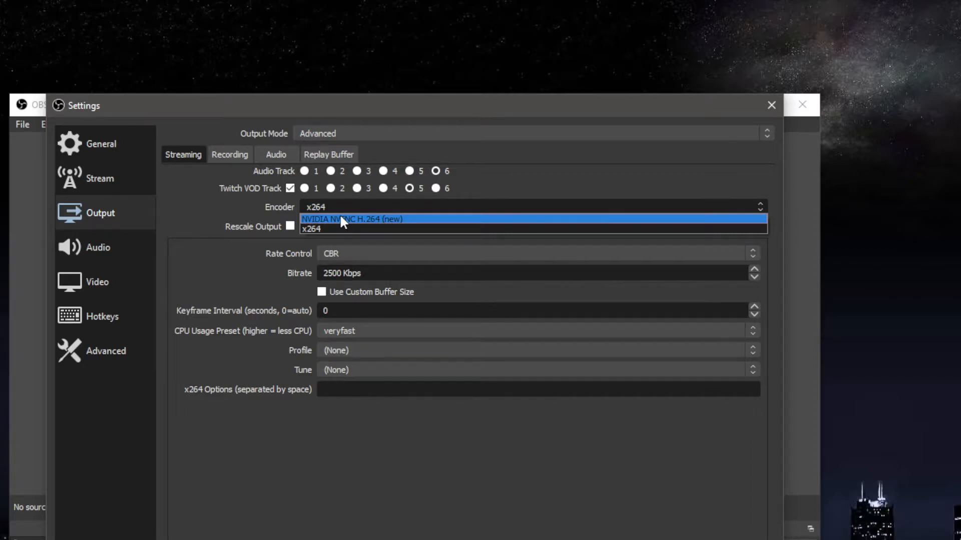
{"action": "left_click", "coordinate": [372, 220]}
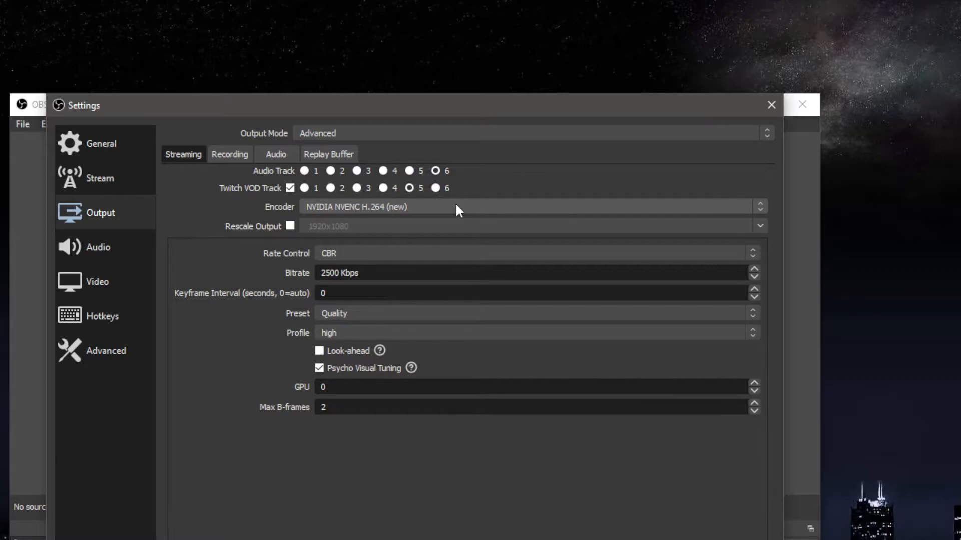
{"action": "left_click", "coordinate": [361, 254]}
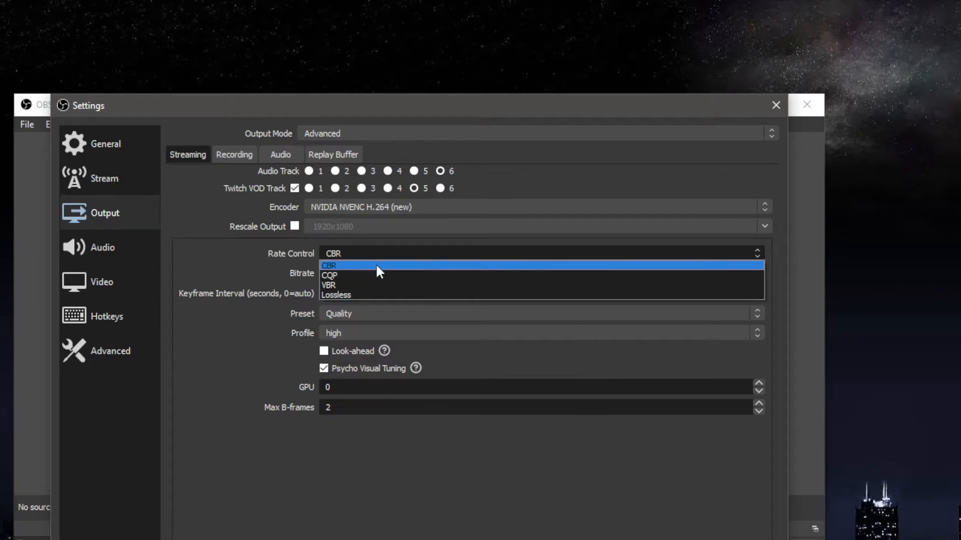
{"action": "left_click", "coordinate": [376, 267]}
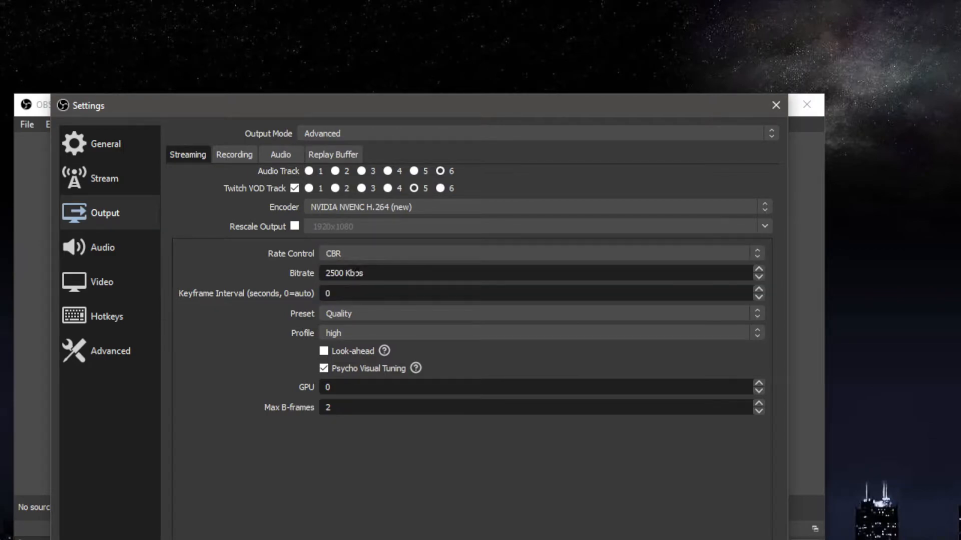
{"action": "type", "text": "6000"}
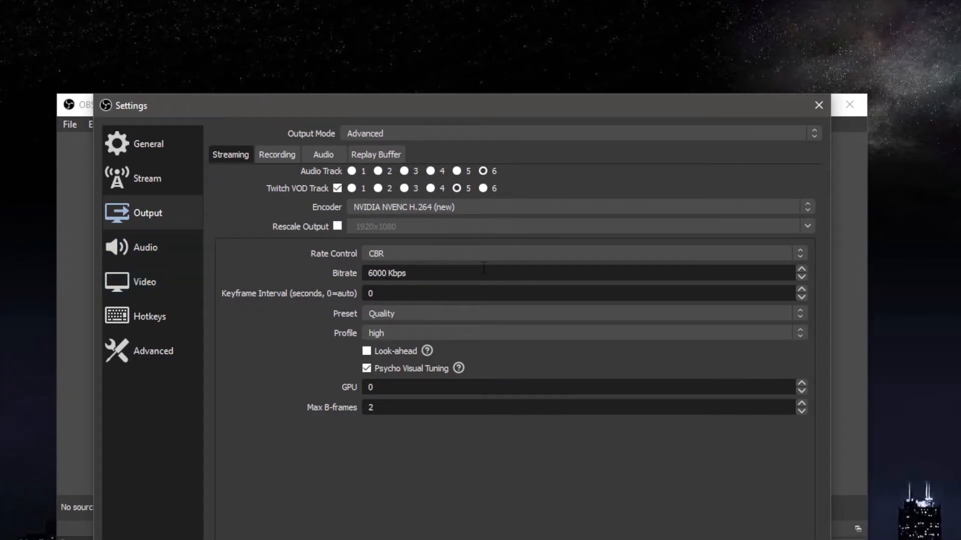
Step: Set the streaming keyframe interval to 2 seconds and the encoder preset to Low-Latency Quality
{"action": "left_click", "coordinate": [393, 299]}
{"action": "key", "text": "BackSpace"}
{"action": "type", "text": "2"}
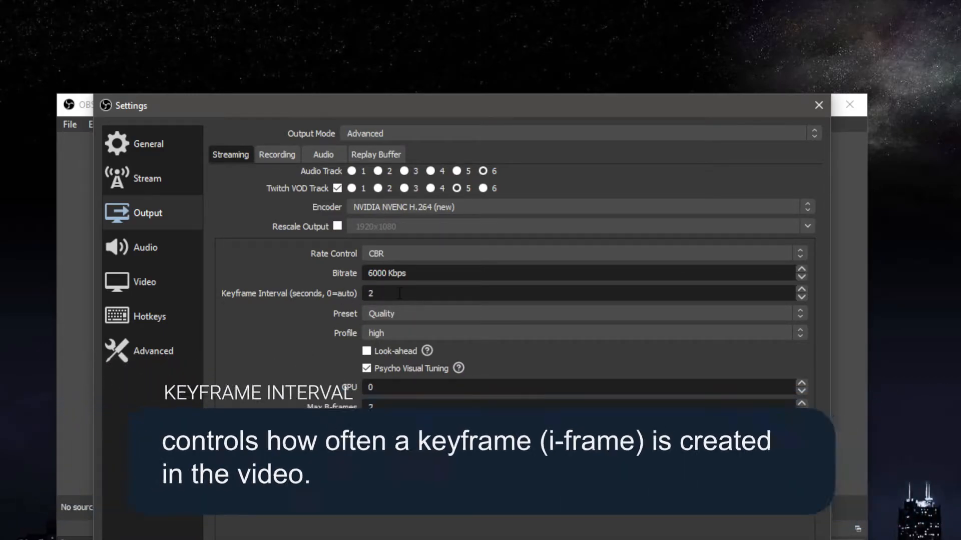
{"action": "left_click", "coordinate": [421, 312]}
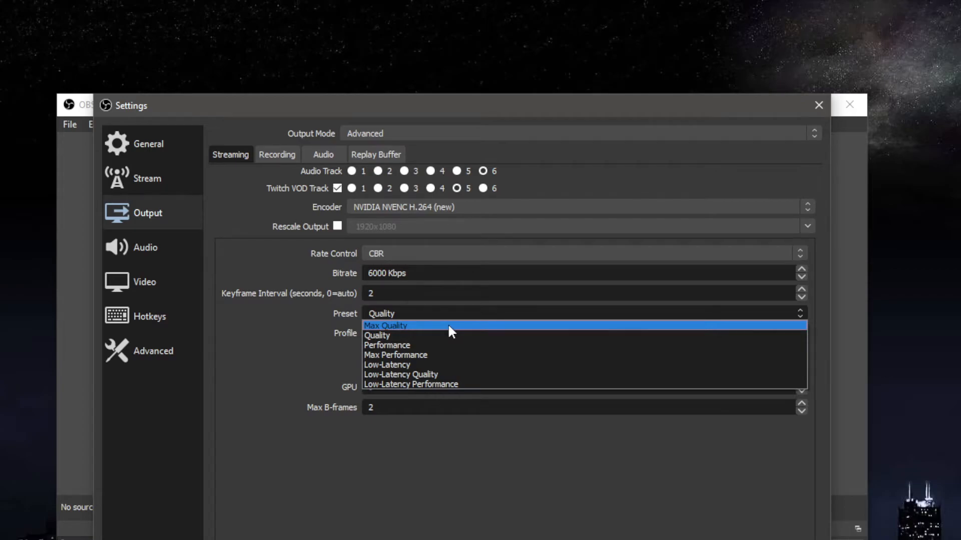
{"action": "left_click", "coordinate": [436, 374]}
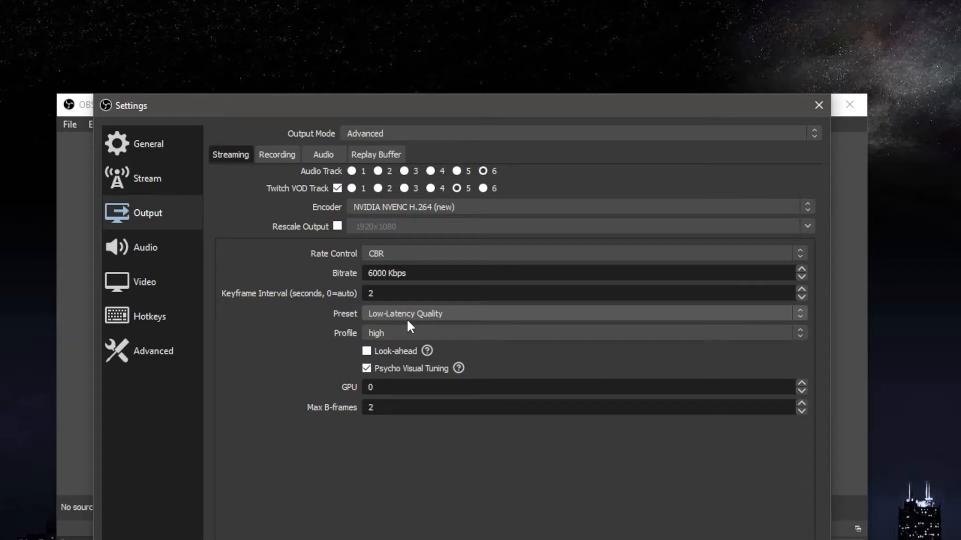
Step: Choose the high profile for the streaming encoder and disable Psycho Visual Tuning
{"action": "left_click", "coordinate": [406, 335]}
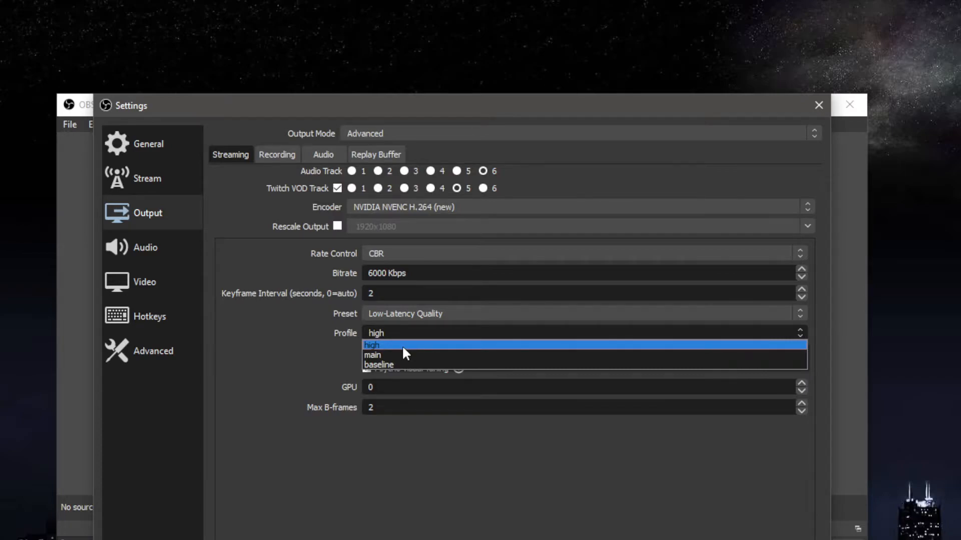
{"action": "left_click", "coordinate": [403, 347]}
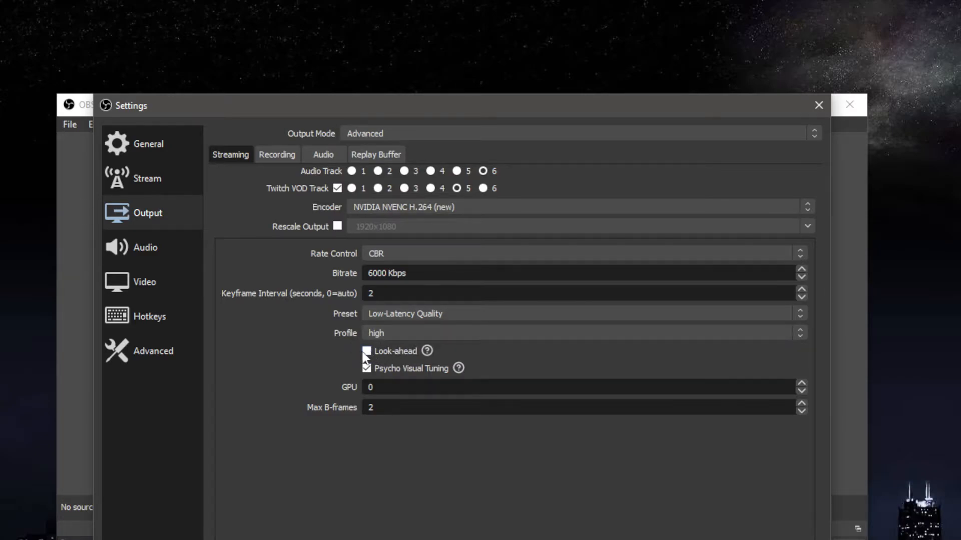
{"action": "mouse_move", "coordinate": [413, 372]}
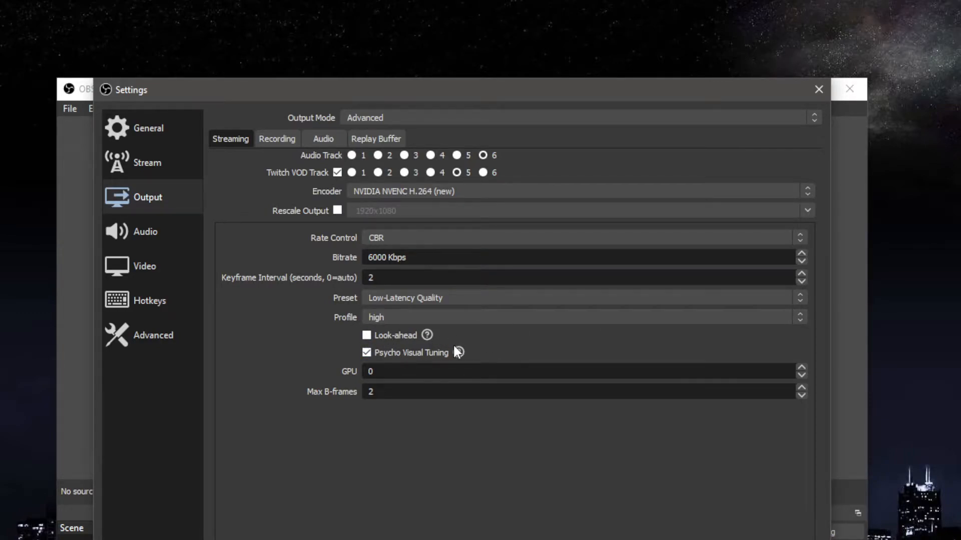
{"action": "left_click", "coordinate": [402, 353]}
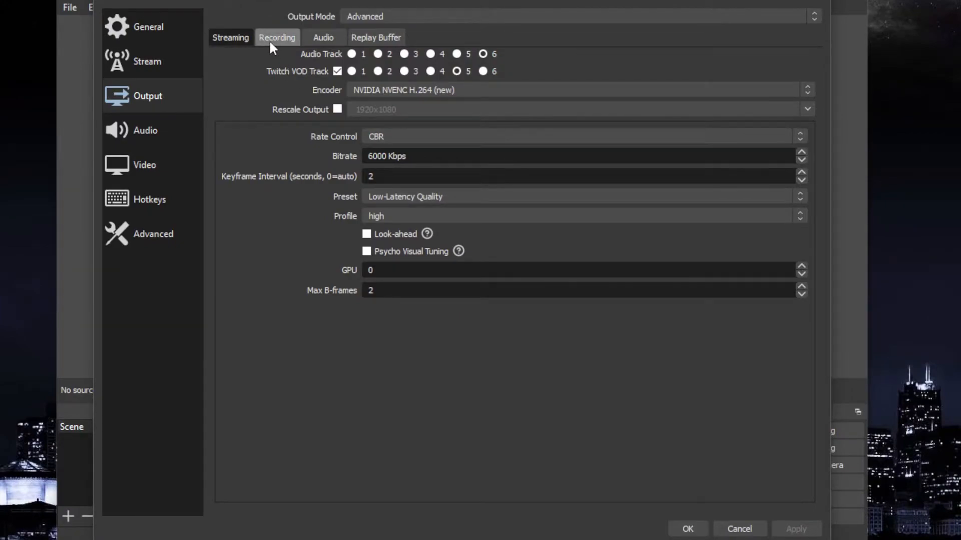
Step: Set the recording format to mp4 in the recording output settings
{"action": "left_click", "coordinate": [269, 42]}
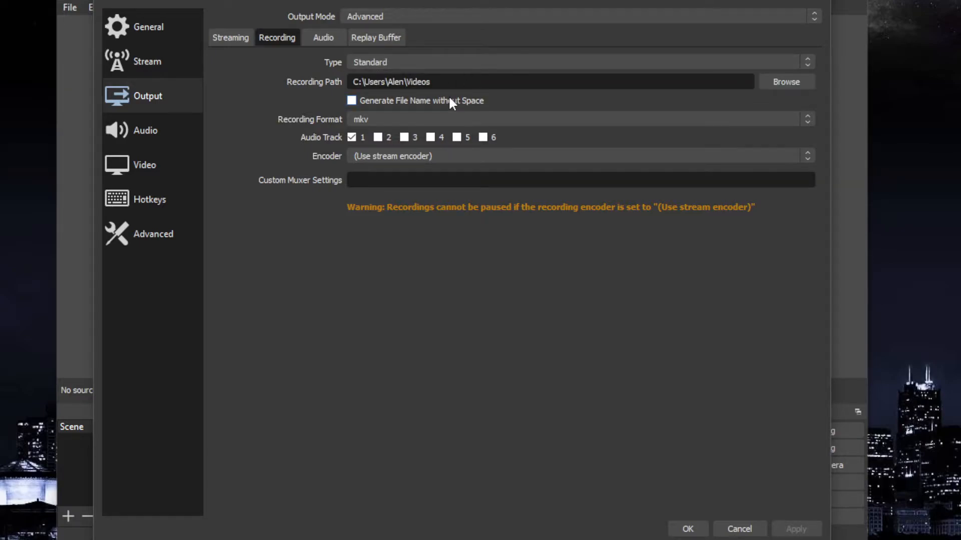
{"action": "triple_click", "coordinate": [468, 83]}
{"action": "left_click", "coordinate": [571, 99]}
{"action": "left_click", "coordinate": [389, 119]}
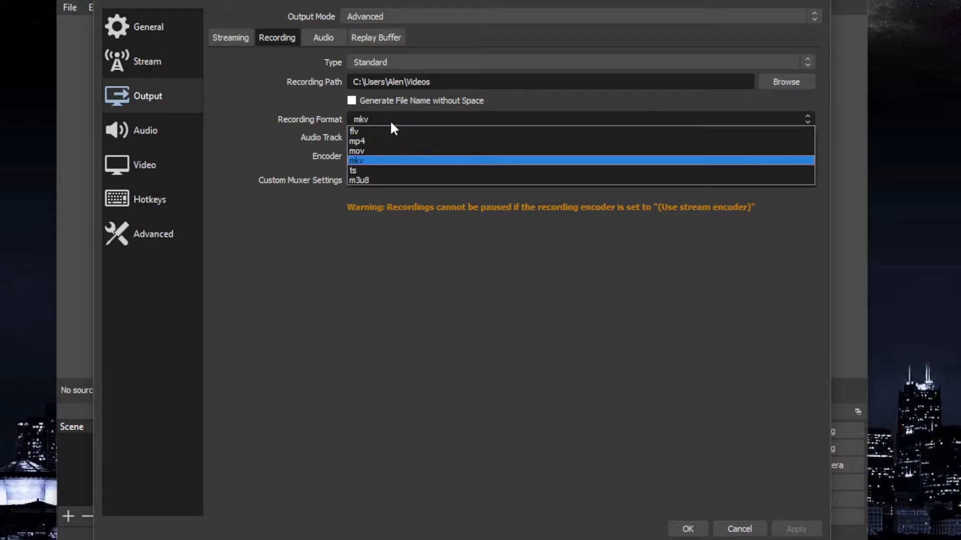
{"action": "left_click", "coordinate": [401, 164]}
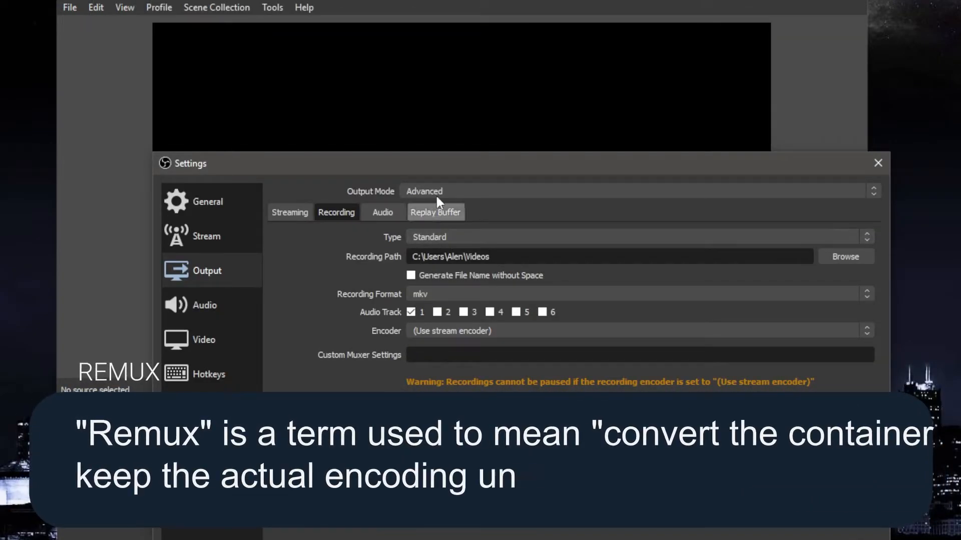
{"action": "left_click_drag", "start_coordinate": [452, 167], "coordinate": [427, 74]}
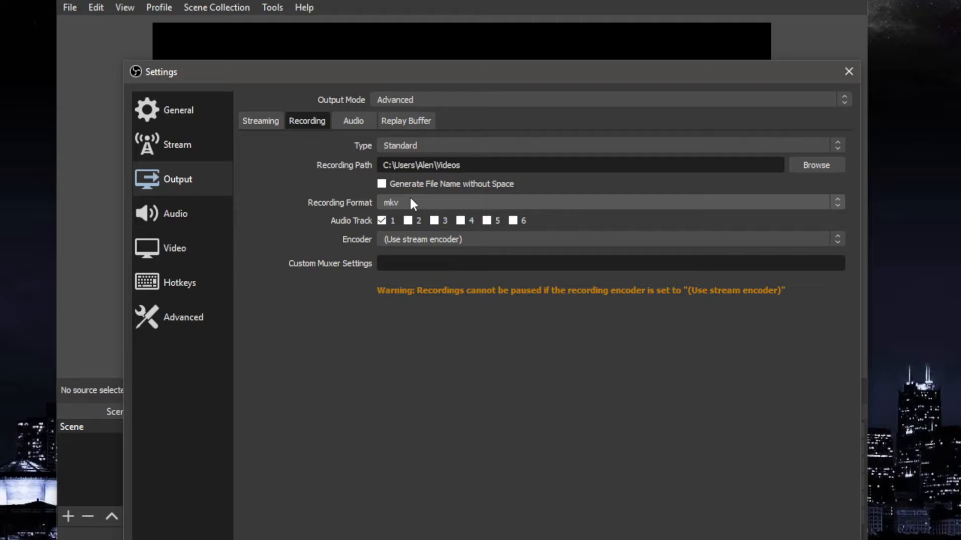
{"action": "left_click", "coordinate": [413, 201]}
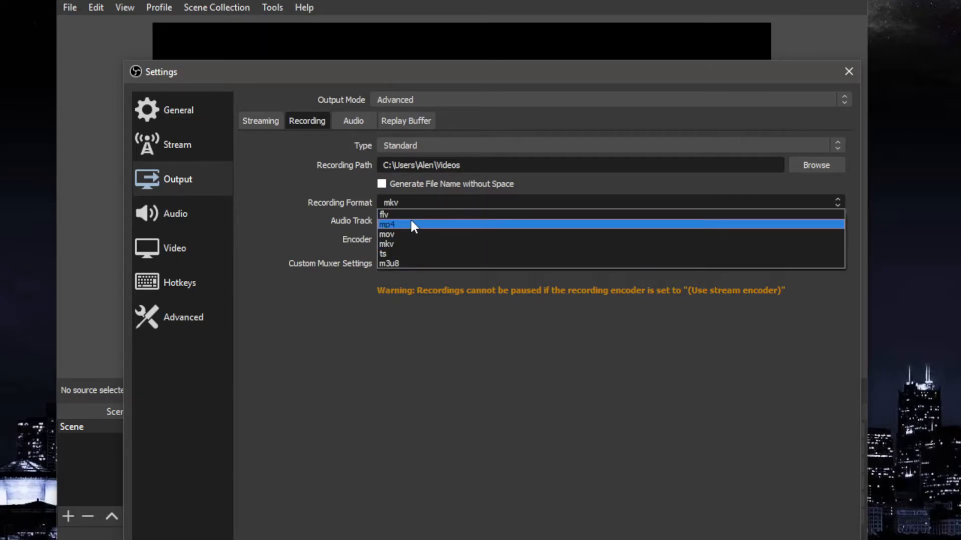
{"action": "left_click", "coordinate": [410, 224]}
{"action": "left_click", "coordinate": [416, 202]}
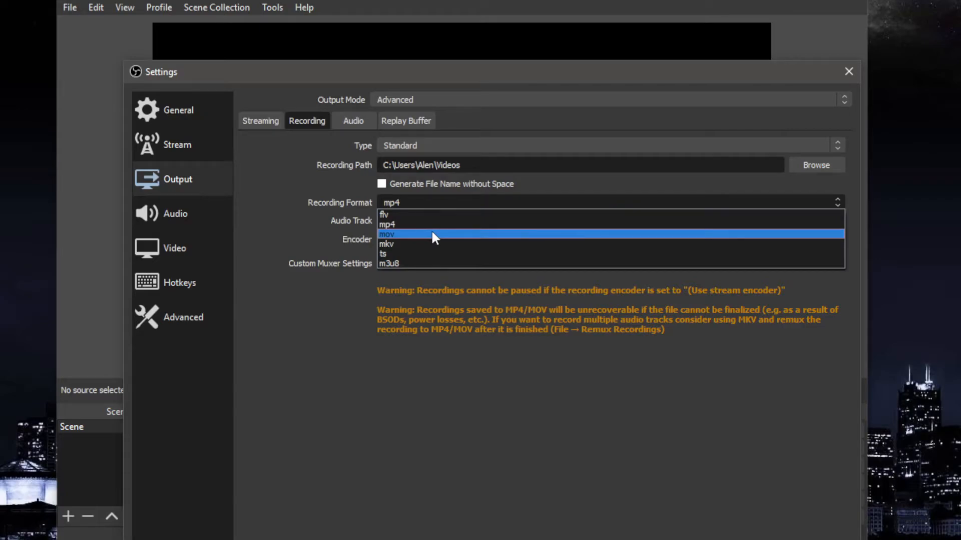
{"action": "left_click", "coordinate": [265, 227]}
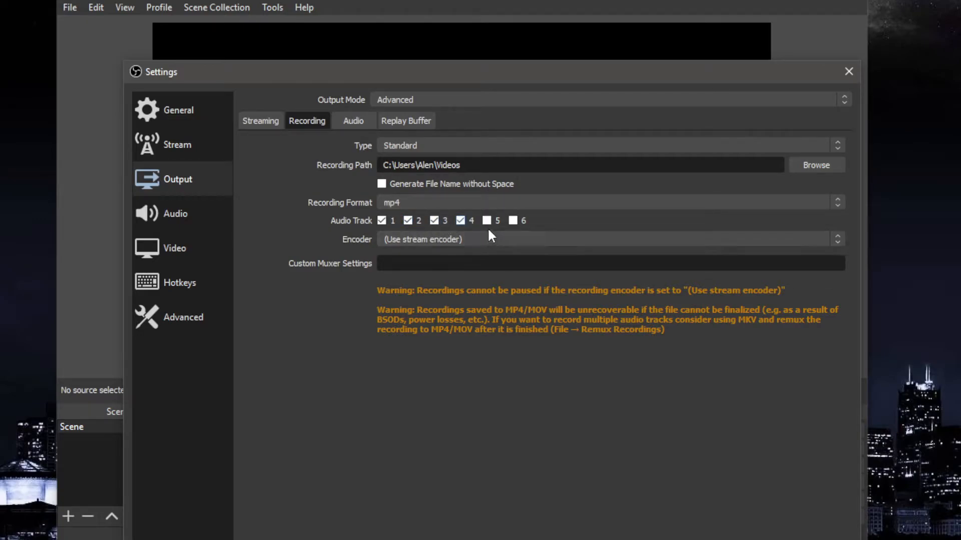
Step: Enable all six audio tracks for recording and choose NVIDIA NVENC H.264 (new) as the recording encoder
{"action": "left_click", "coordinate": [523, 219]}
{"action": "left_click", "coordinate": [274, 121]}
{"action": "left_click", "coordinate": [403, 243]}
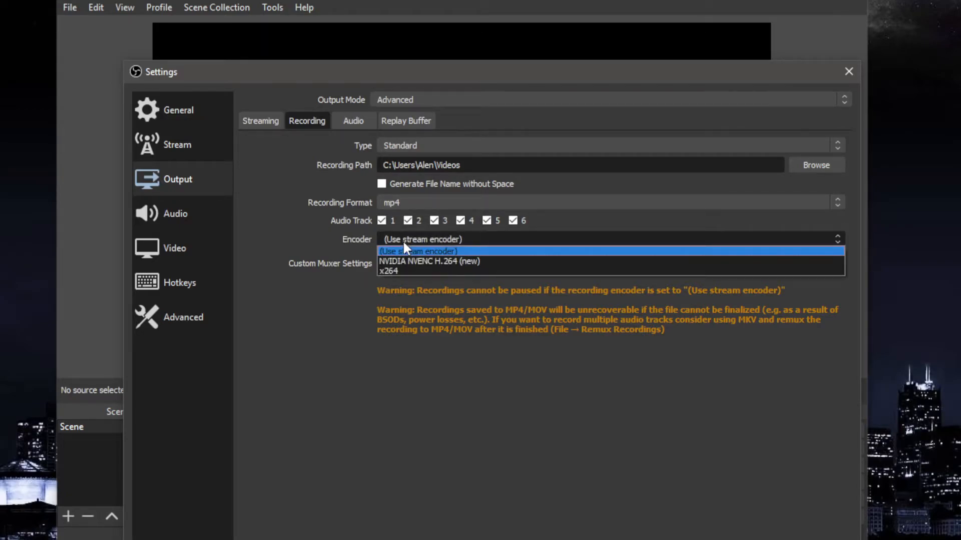
{"action": "left_click", "coordinate": [434, 261]}
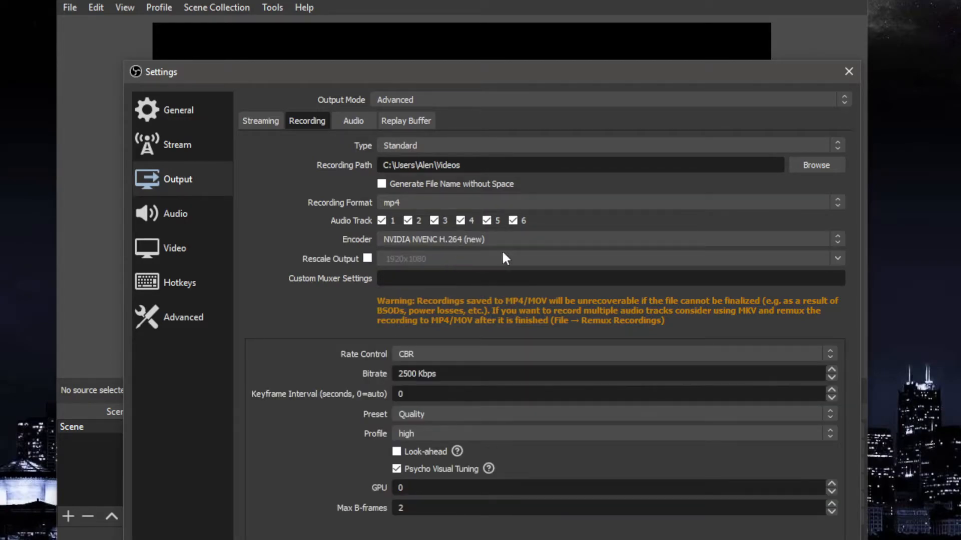
Step: Set the recording encoder to CBR rate control at 15000 Kbps with a keyframe interval of 2 seconds
{"action": "left_click", "coordinate": [426, 355]}
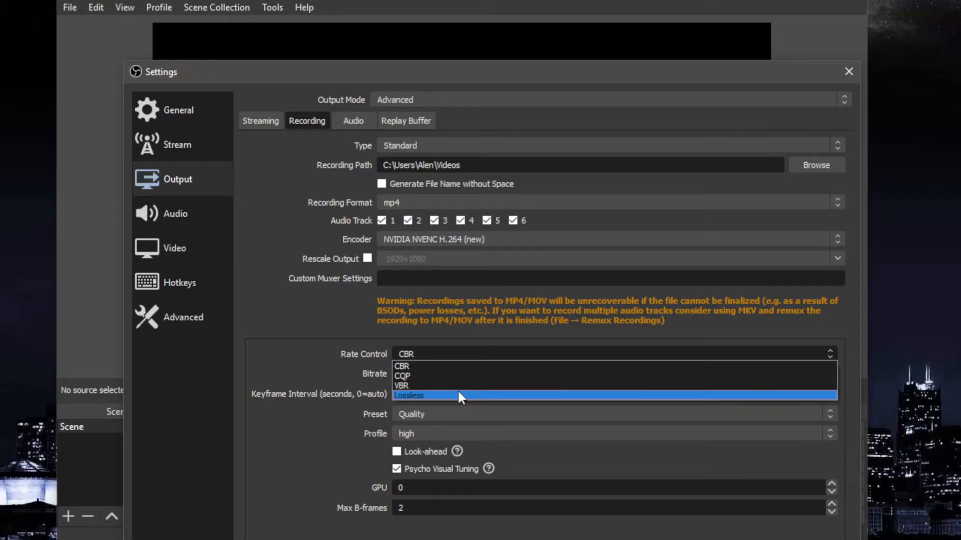
{"action": "left_click", "coordinate": [424, 365]}
{"action": "key", "text": "Tab"}
{"action": "type", "text": "15000"}
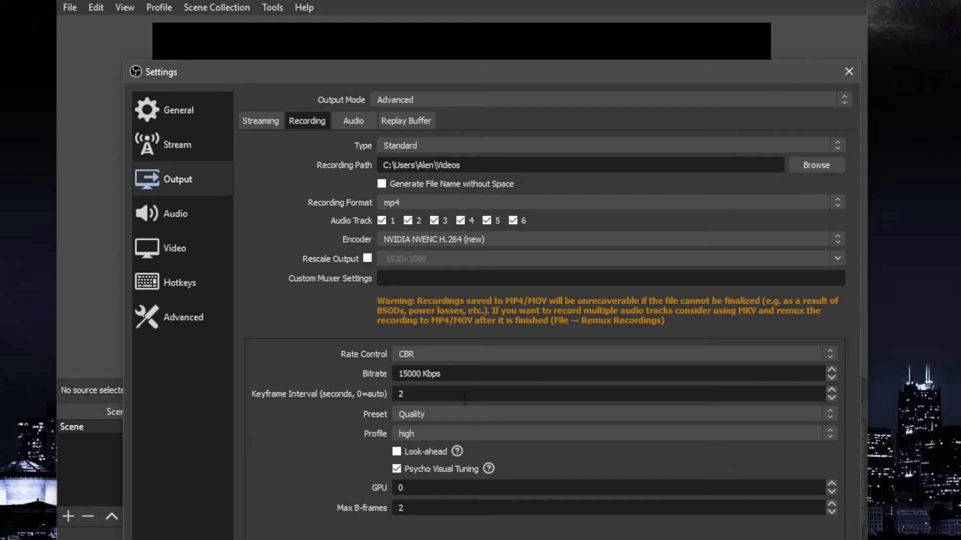
Step: Use the Quality preset for the recording encoder and disable Psycho Visual Tuning
{"action": "left_click", "coordinate": [424, 416]}
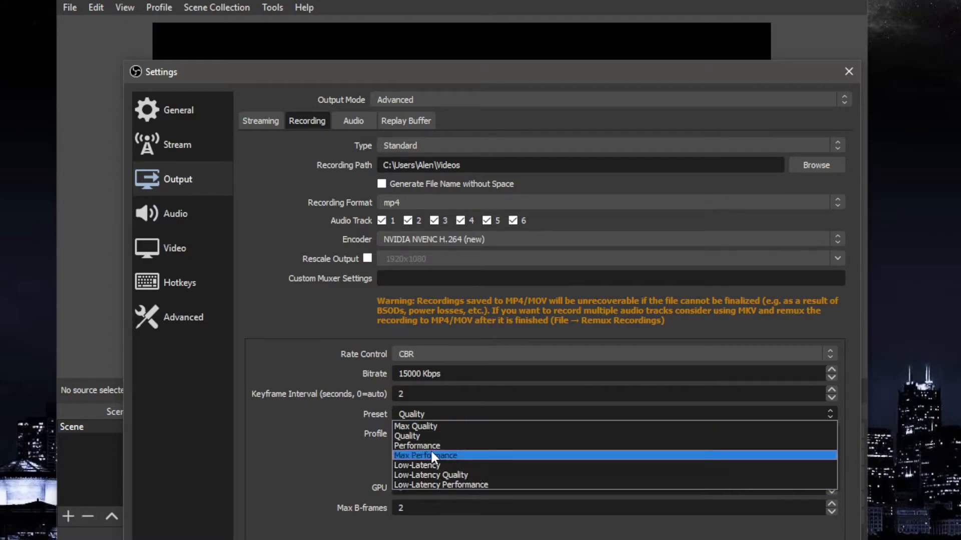
{"action": "left_click", "coordinate": [436, 440]}
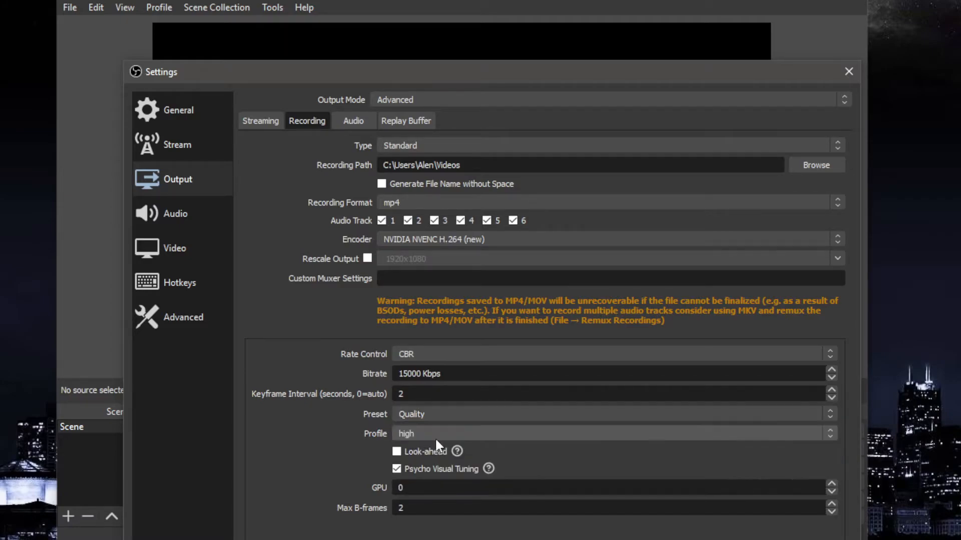
{"action": "left_click", "coordinate": [405, 412]}
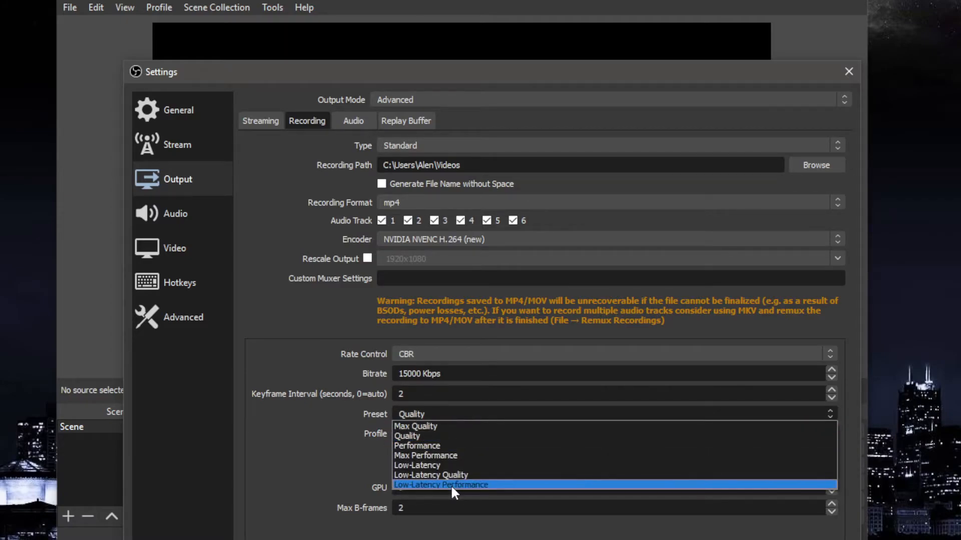
{"action": "left_click", "coordinate": [431, 437]}
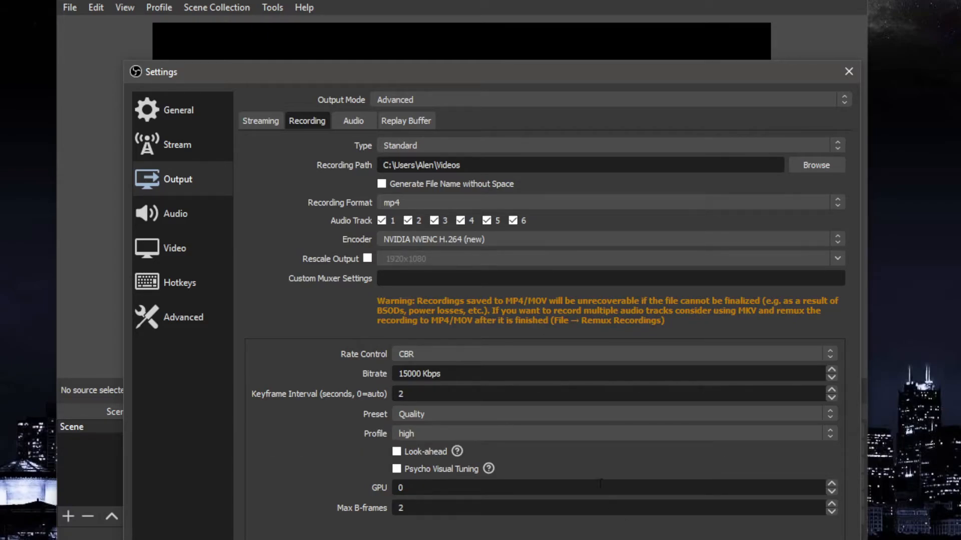
Step: Name output audio tracks 1 to 6 "Mic", "Desktop AUdio", "Alerts", "xtra", "vod - twitch" and "all tracks"
{"action": "left_click", "coordinate": [357, 122]}
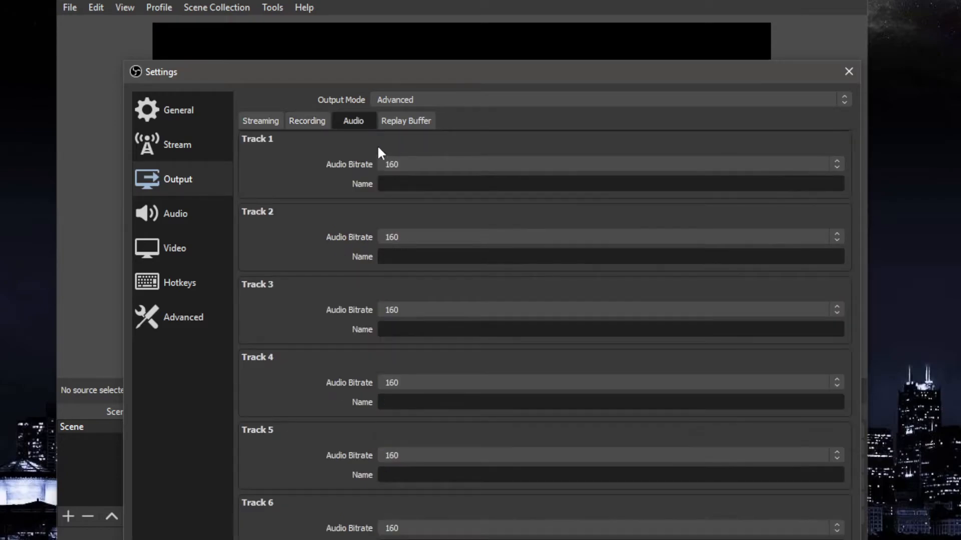
{"action": "left_click", "coordinate": [419, 182]}
{"action": "type", "text": "Mic"}
{"action": "left_click", "coordinate": [441, 260]}
{"action": "type", "text": "Desktop AUdio"}
{"action": "left_click", "coordinate": [430, 331]}
{"action": "type", "text": "Alerts"}
{"action": "left_click", "coordinate": [435, 402]}
{"action": "type", "text": "xtra"}
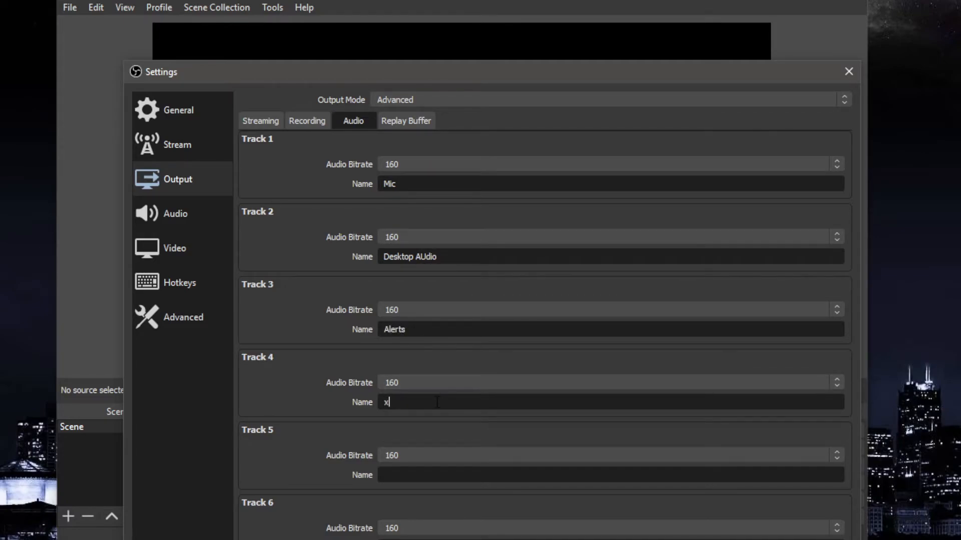
{"action": "left_click", "coordinate": [437, 473]}
{"action": "type", "text": "vod - twitch"}
{"action": "left_click_drag", "start_coordinate": [536, 70], "coordinate": [610, 43]}
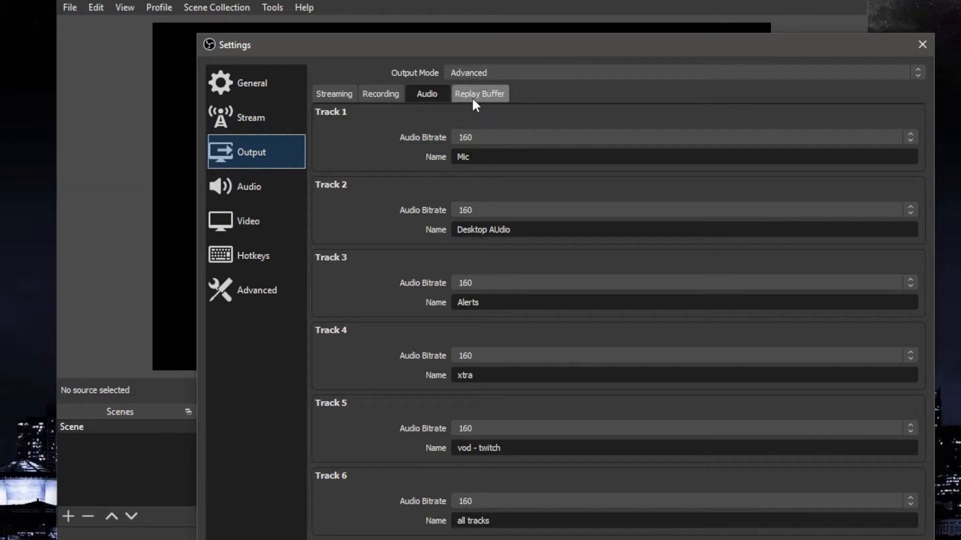
Step: Enable the replay buffer and set its maximum replay time to 35 seconds
{"action": "left_click", "coordinate": [249, 84]}
{"action": "scroll", "coordinate": [443, 333], "scroll_direction": "down", "scroll_amount": 5}
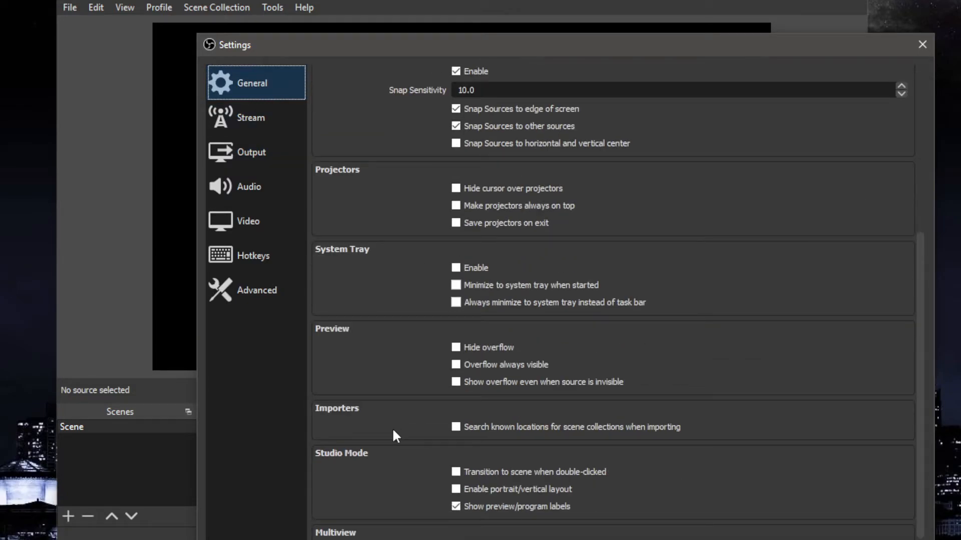
{"action": "scroll", "coordinate": [393, 346], "scroll_direction": "up", "scroll_amount": 5}
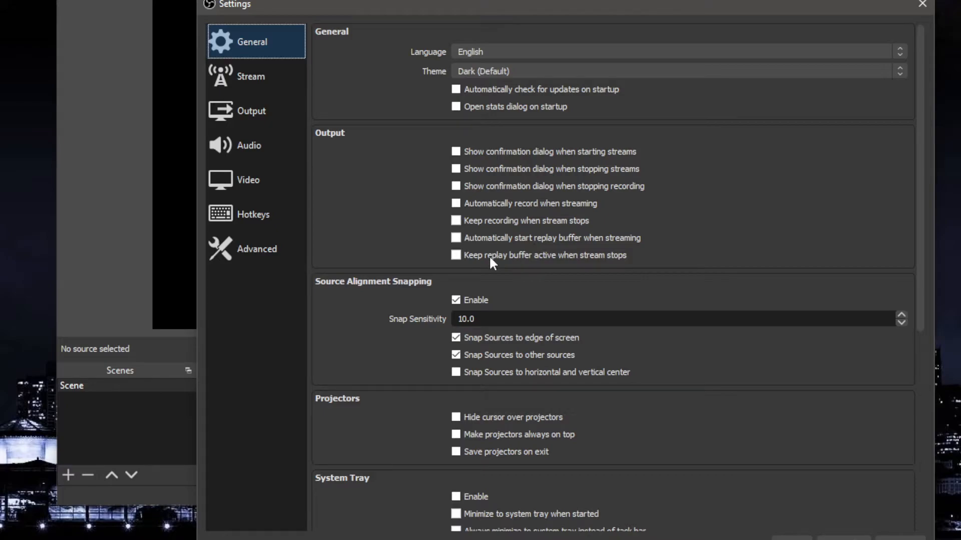
{"action": "left_click", "coordinate": [265, 114]}
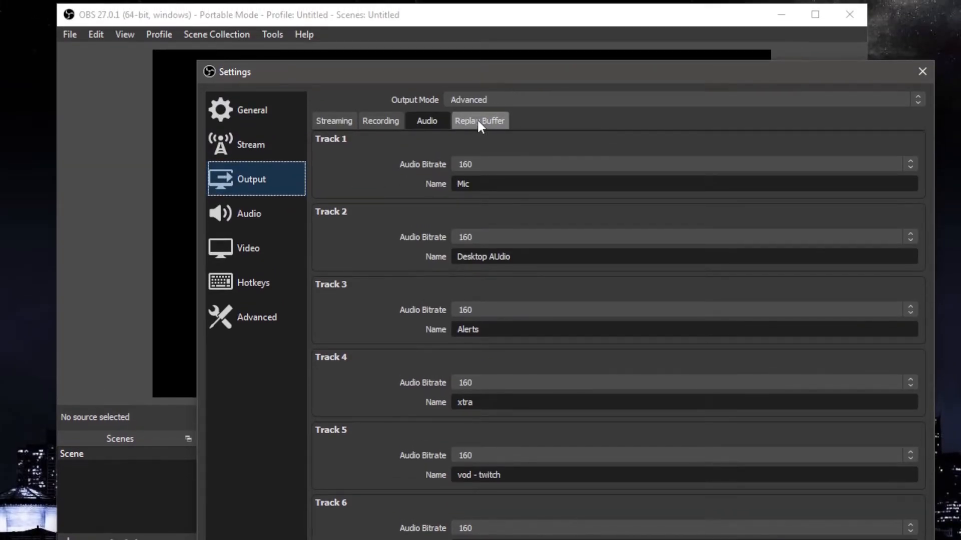
{"action": "left_click", "coordinate": [478, 115]}
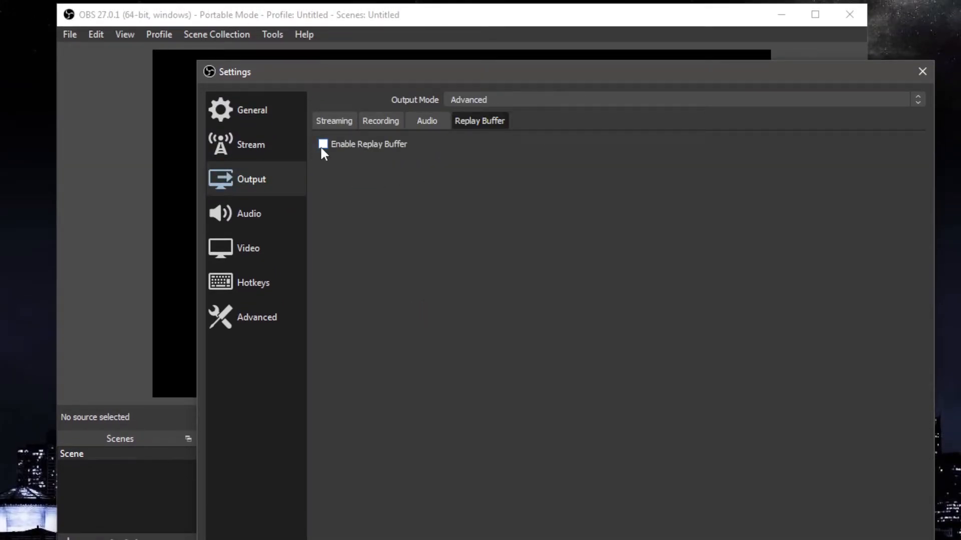
{"action": "left_click", "coordinate": [322, 147]}
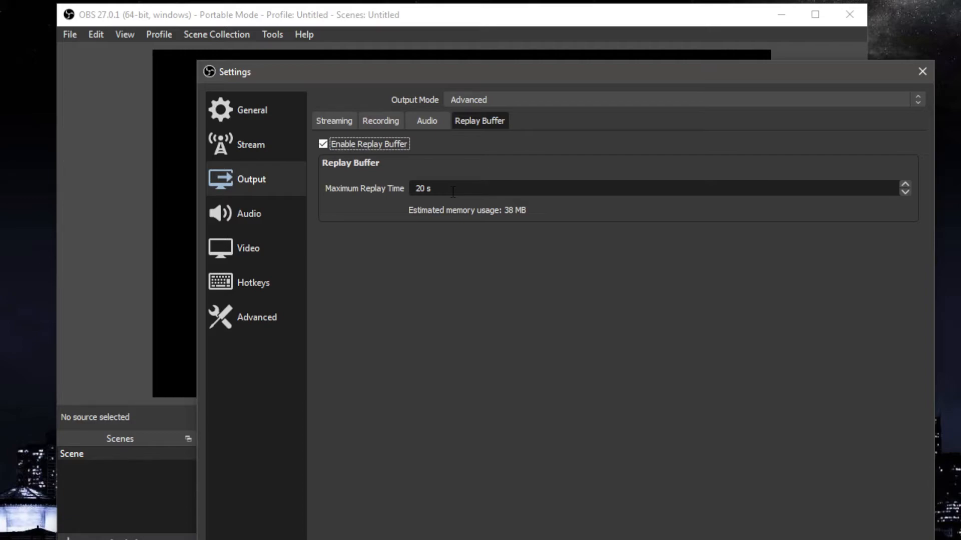
{"action": "left_click_drag", "start_coordinate": [433, 188], "coordinate": [376, 190]}
{"action": "type", "text": "45"}
{"action": "type", "text": "35"}
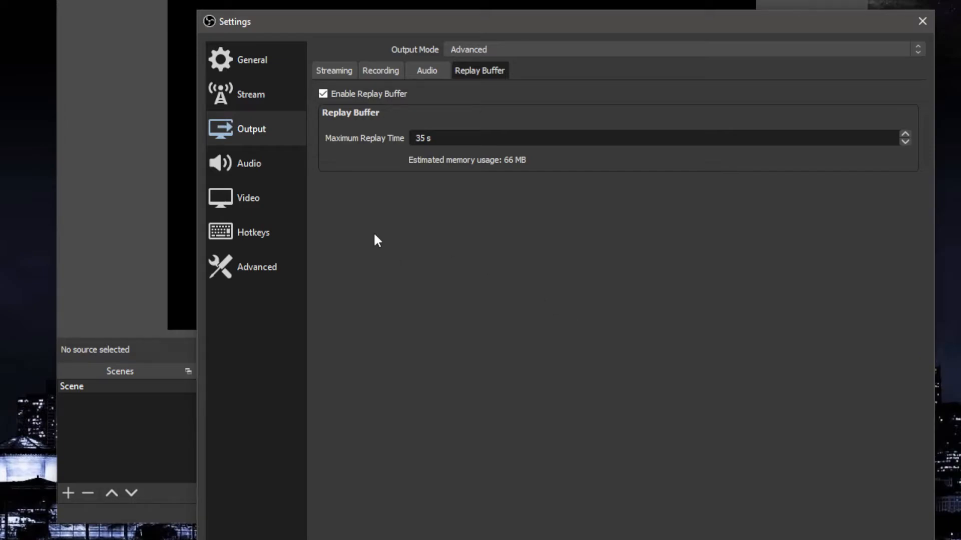
Step: Set desktop audio to Headphones (Mi TW Earphones 2 Basic Stereo) and Mic/Auxiliary Audio to XENYX802 [Blue] (Realtek(R) Audio)
{"action": "left_click", "coordinate": [273, 165]}
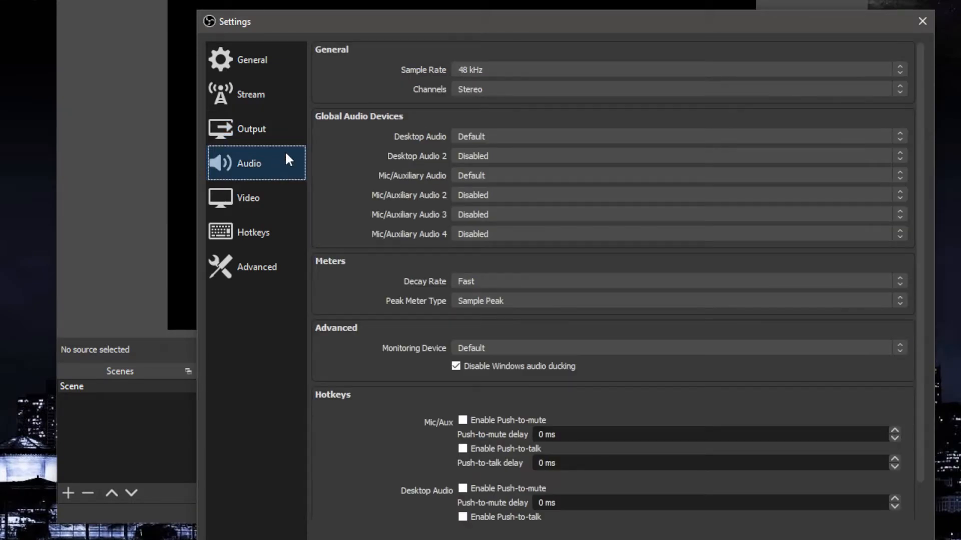
{"action": "left_click", "coordinate": [538, 140]}
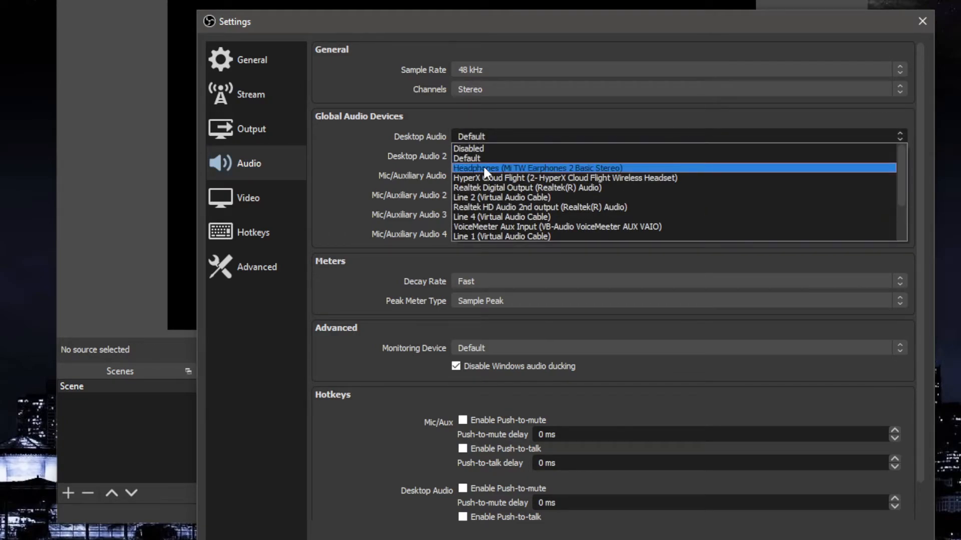
{"action": "left_click", "coordinate": [484, 167]}
{"action": "left_click", "coordinate": [587, 136]}
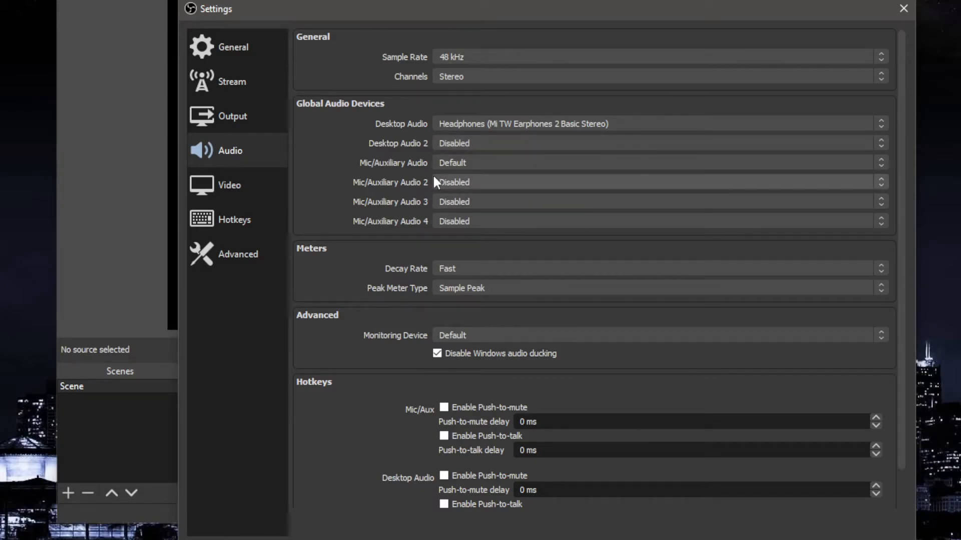
{"action": "left_click", "coordinate": [470, 164]}
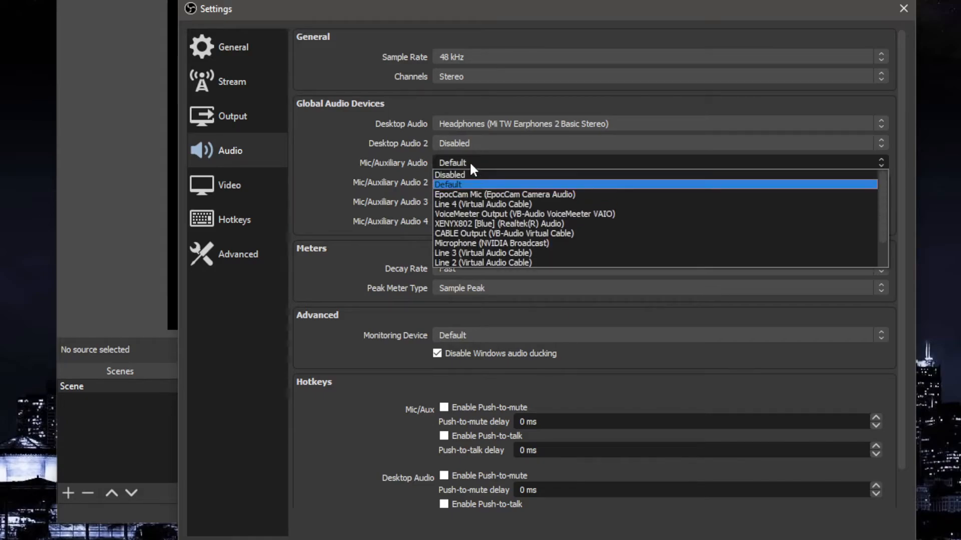
{"action": "left_click", "coordinate": [519, 223]}
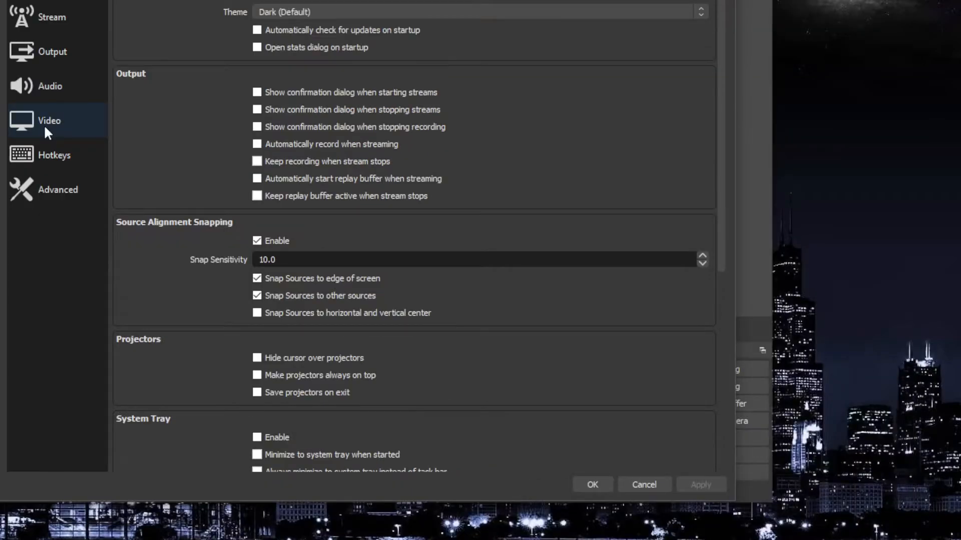
Step: Open the video settings
{"action": "left_click", "coordinate": [55, 126]}
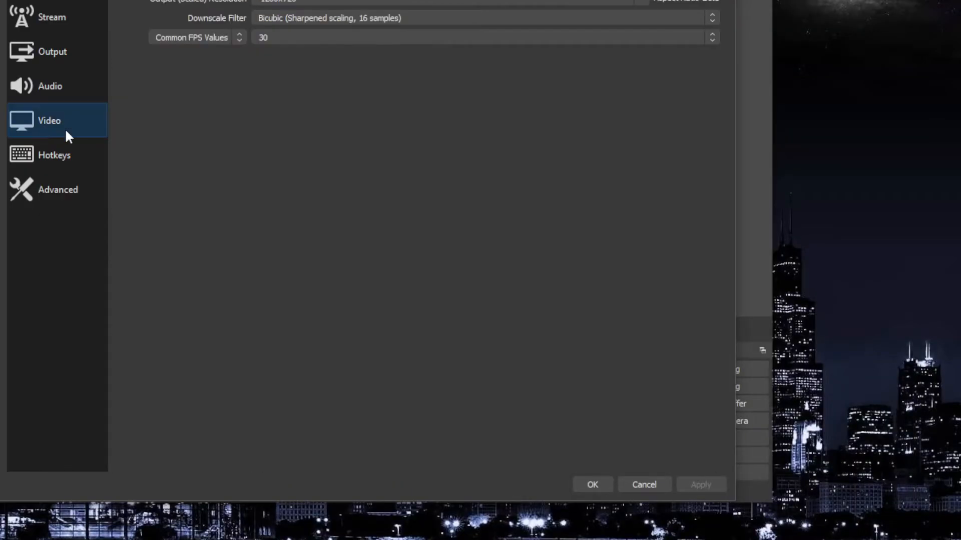
{"action": "left_click", "coordinate": [70, 48]}
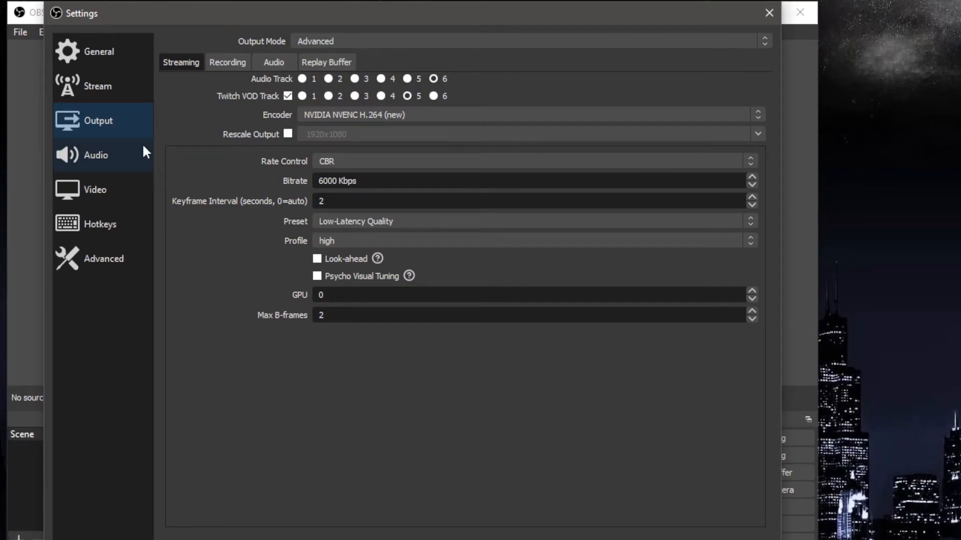
{"action": "left_click", "coordinate": [124, 191]}
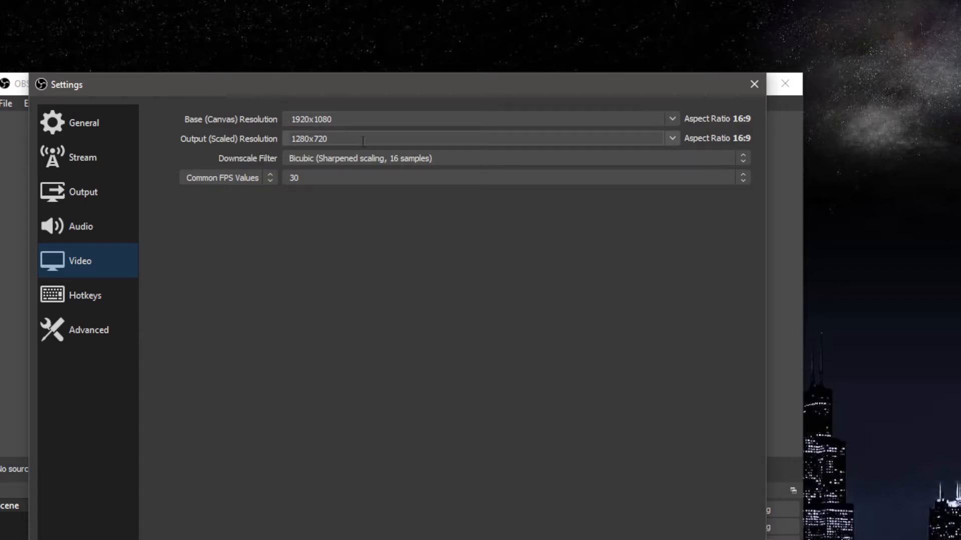
Step: Try output (scaled) resolutions of 1600x900 and 1280x720
{"action": "left_click_drag", "start_coordinate": [364, 139], "coordinate": [260, 132]}
{"action": "type", "text": "16"}
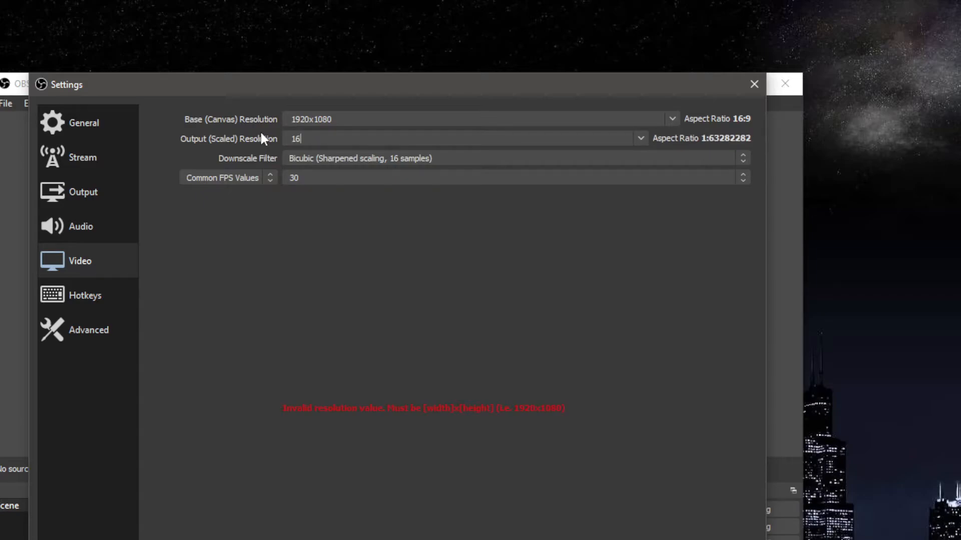
{"action": "type", "text": "00x900"}
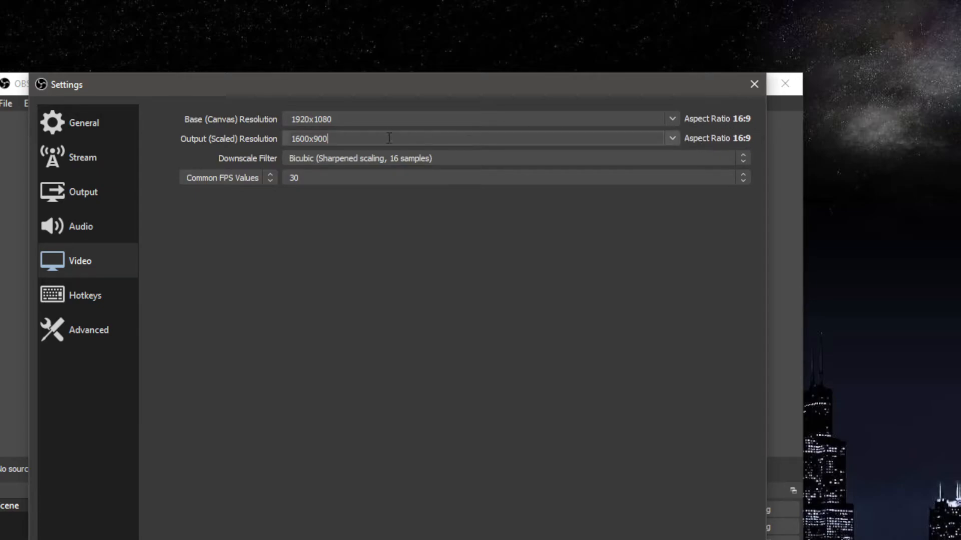
{"action": "left_click_drag", "start_coordinate": [351, 141], "coordinate": [244, 147]}
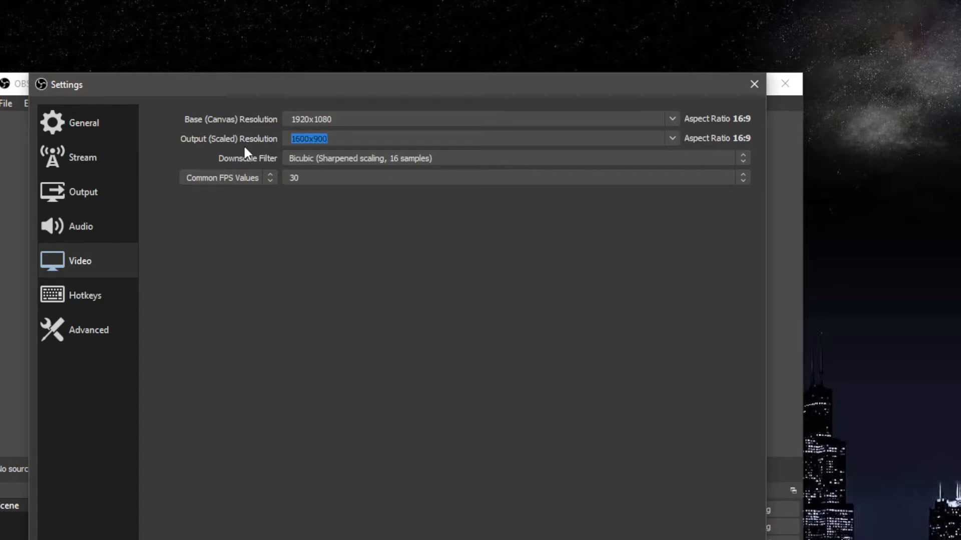
{"action": "type", "text": "1280x720"}
Step: Copy the base canvas resolution into the output (scaled) resolution so that it is 1920x1080
{"action": "left_click", "coordinate": [370, 120]}
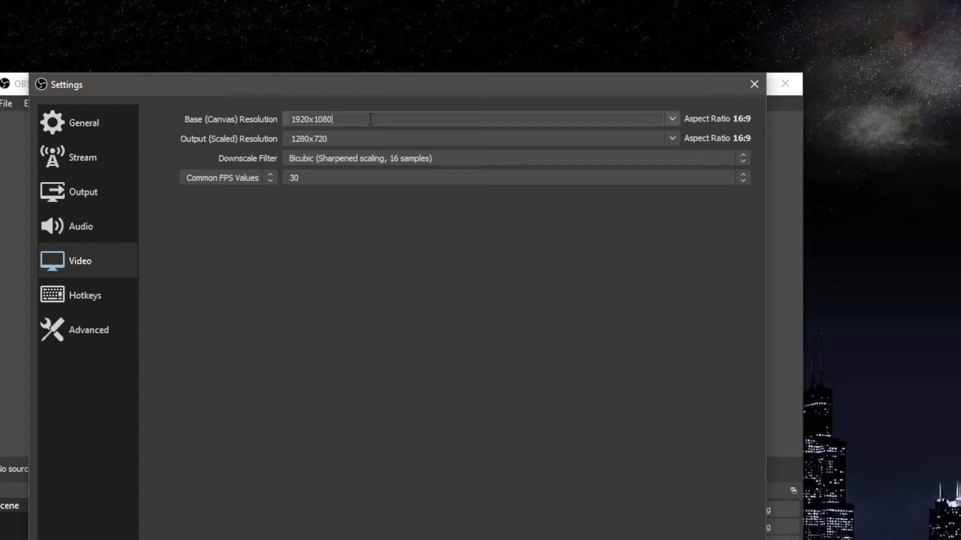
{"action": "double_click", "coordinate": [369, 119]}
{"action": "key", "text": "ctrl+c"}
{"action": "left_click", "coordinate": [353, 143]}
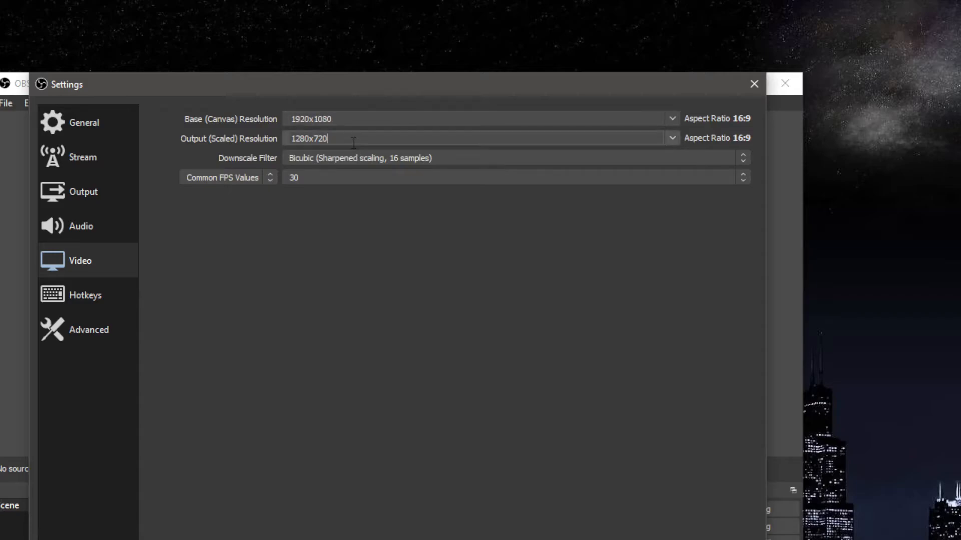
{"action": "double_click", "coordinate": [353, 143]}
{"action": "key", "text": "ctrl+v"}
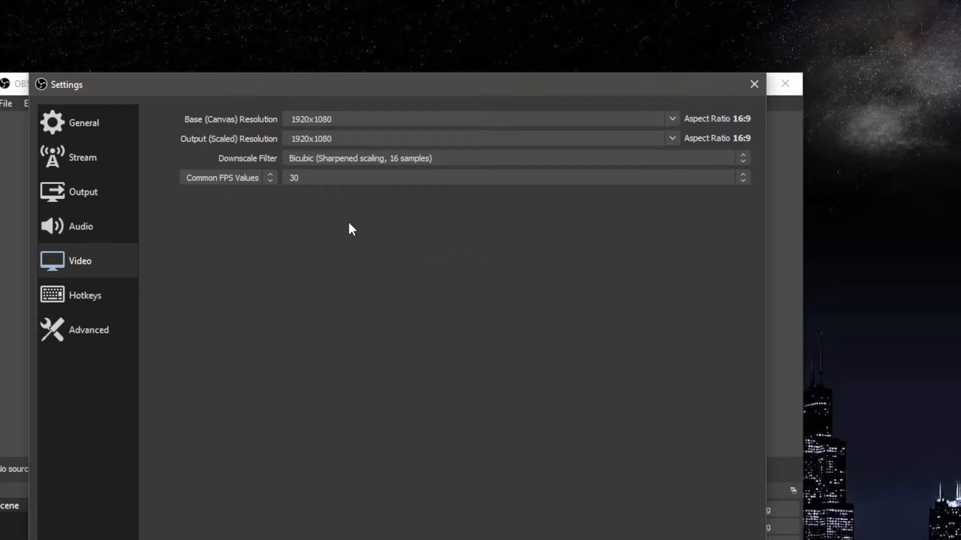
Step: Choose the Bicubic (Sharpened scaling, 16 samples) downscale filter and set the common FPS value to 60
{"action": "left_click", "coordinate": [417, 155]}
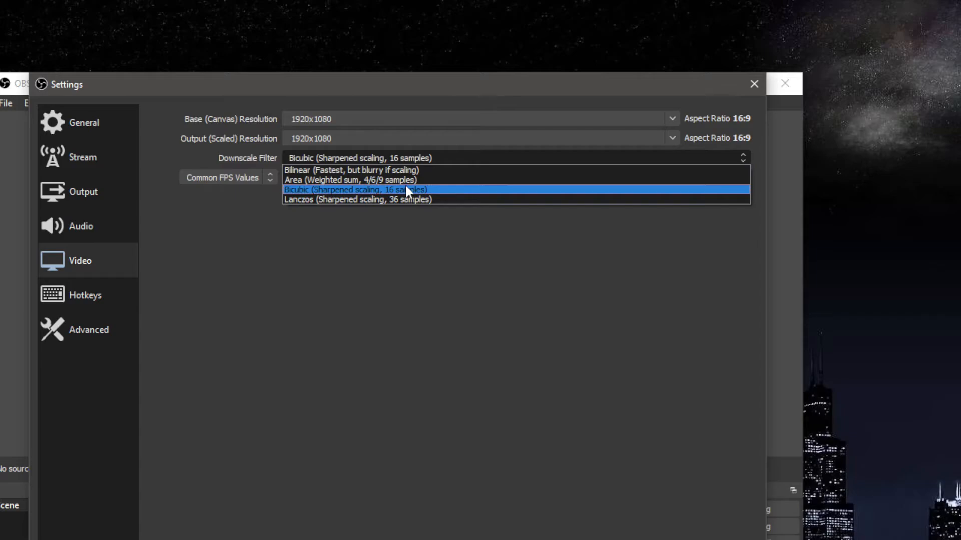
{"action": "left_click", "coordinate": [405, 190]}
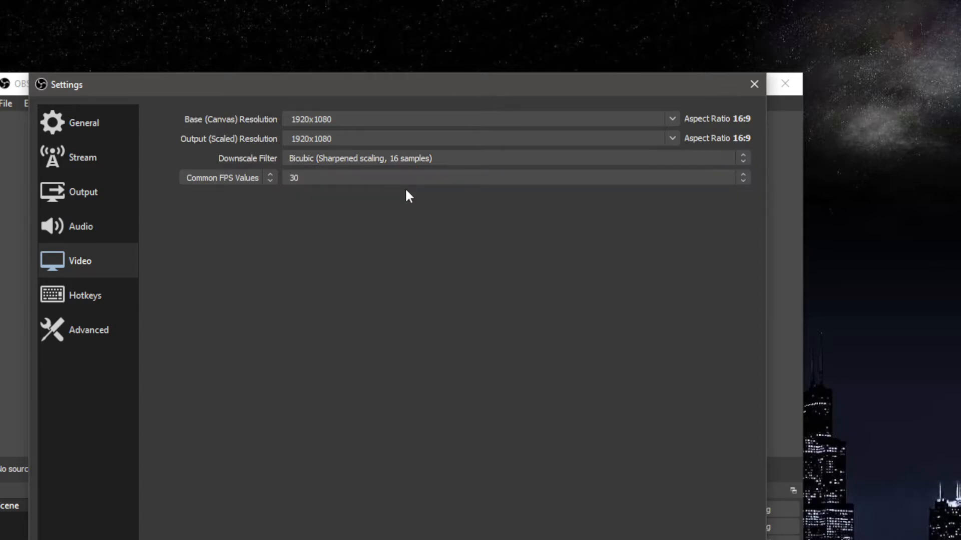
{"action": "left_click", "coordinate": [734, 182]}
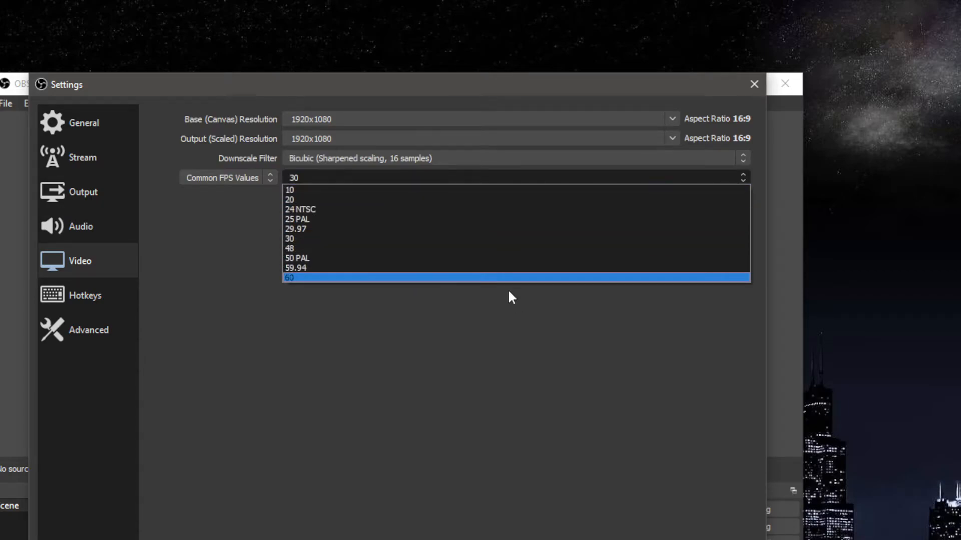
{"action": "left_click", "coordinate": [501, 278]}
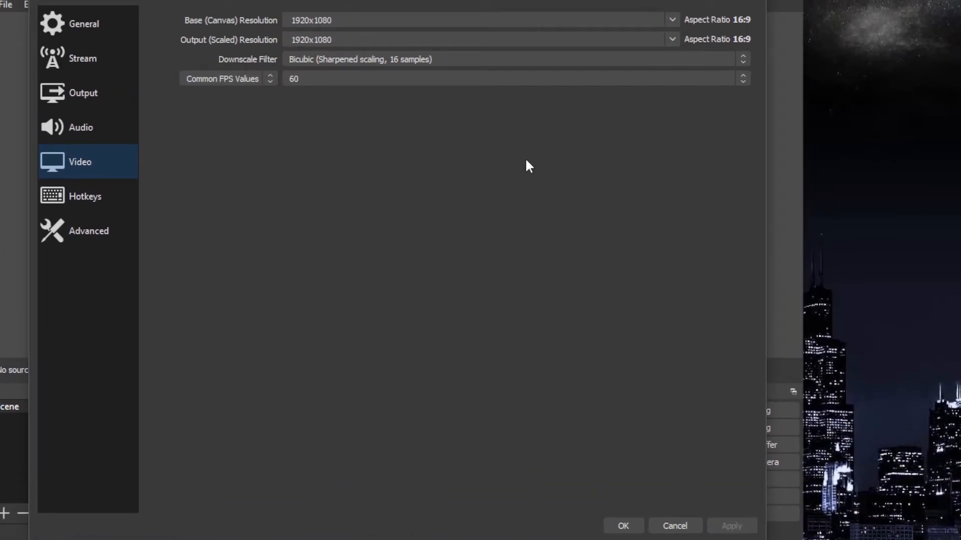
{"action": "left_click", "coordinate": [346, 108]}
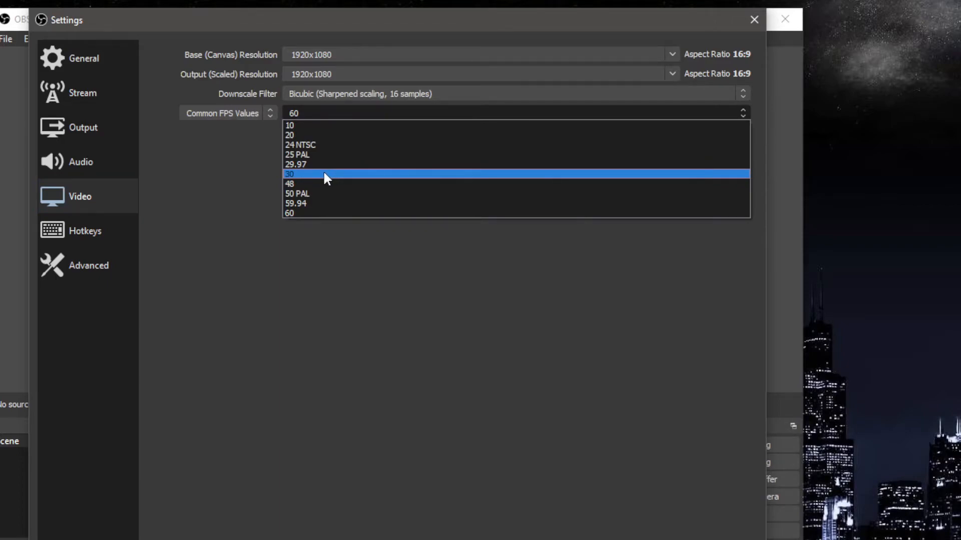
{"action": "left_click", "coordinate": [318, 213]}
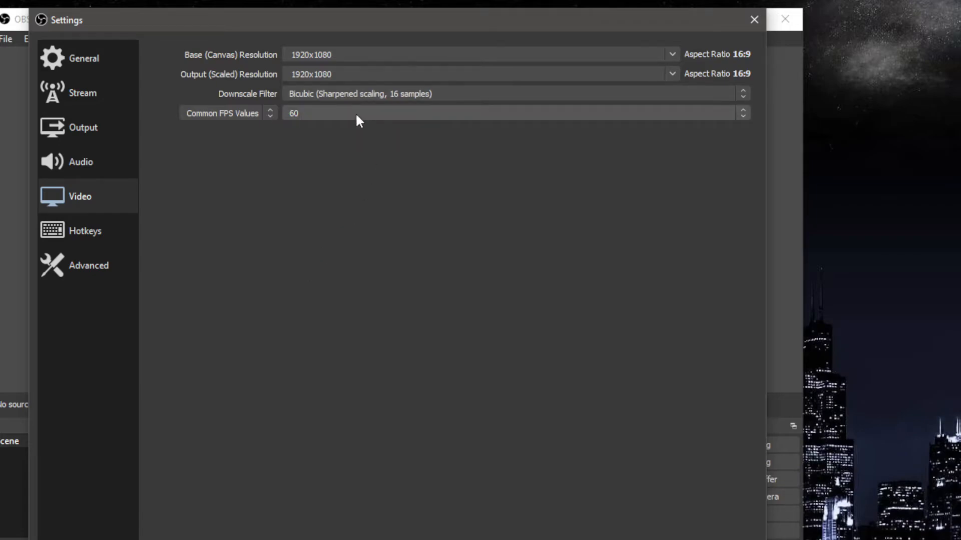
Step: Try 1280x720 and a 1600-wide output resolution, and restore it to 1920x1080
{"action": "double_click", "coordinate": [352, 74]}
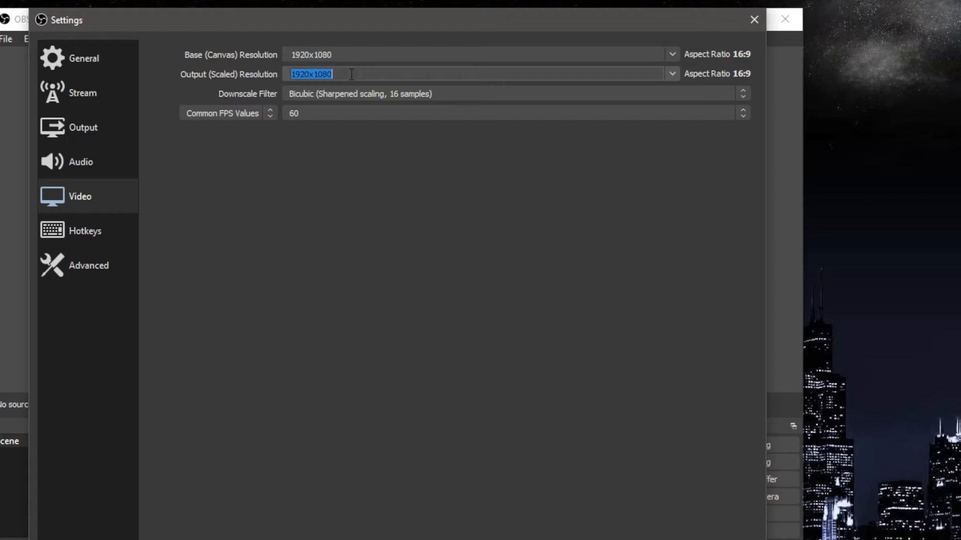
{"action": "type", "text": "1280x720"}
{"action": "double_click", "coordinate": [351, 75]}
{"action": "type", "text": "1600"}
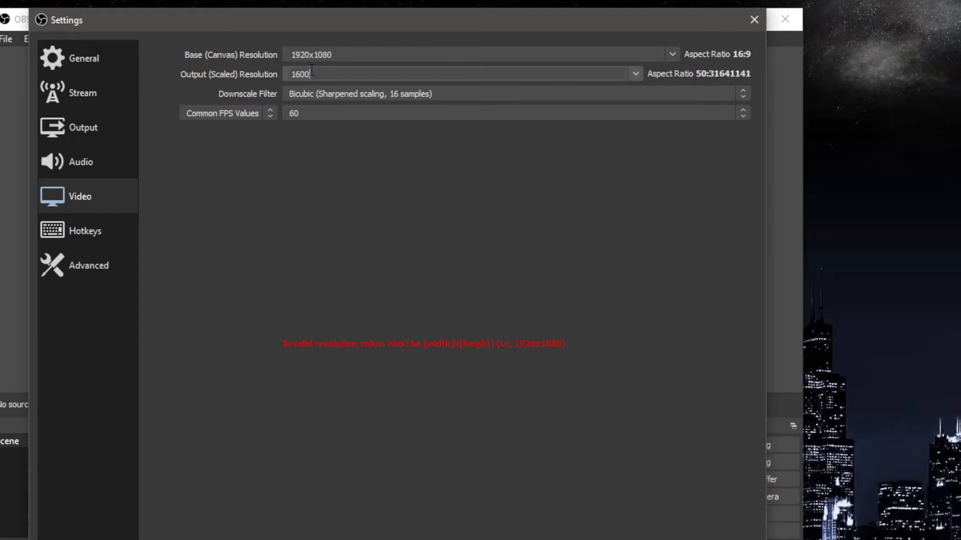
{"action": "key", "text": "ctrl+a"}
{"action": "type", "text": "1920x1080"}
{"action": "key", "text": "End"}
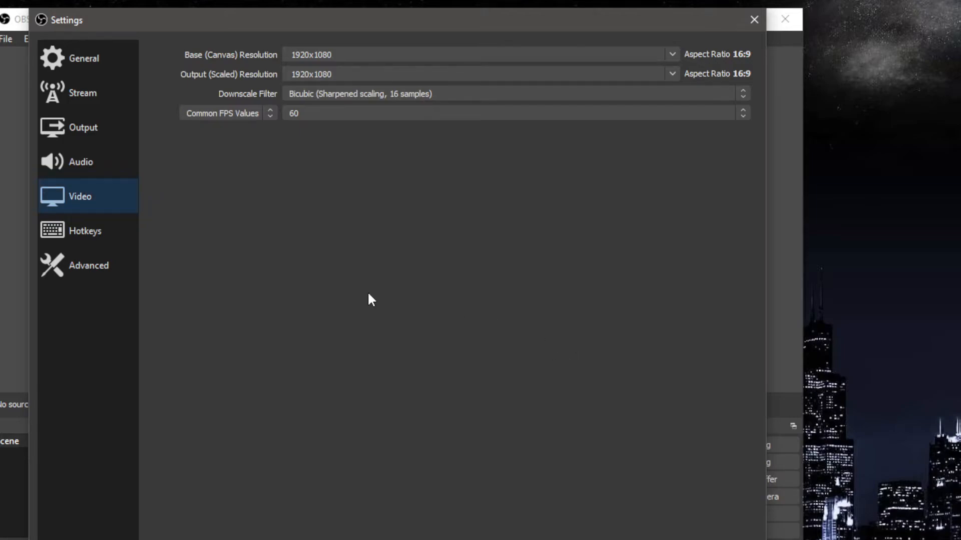
Step: Review the available hotkeys for streaming, recording, replay buffer, scene and audio actions
{"action": "left_click", "coordinate": [104, 233]}
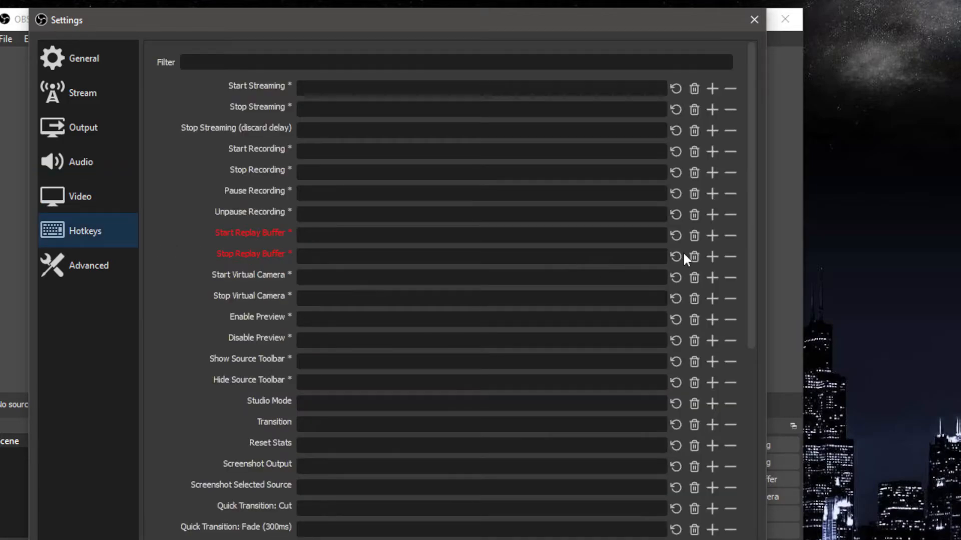
{"action": "scroll", "coordinate": [498, 315], "scroll_direction": "down", "scroll_amount": 3}
{"action": "scroll", "coordinate": [498, 316], "scroll_direction": "up", "scroll_amount": 3}
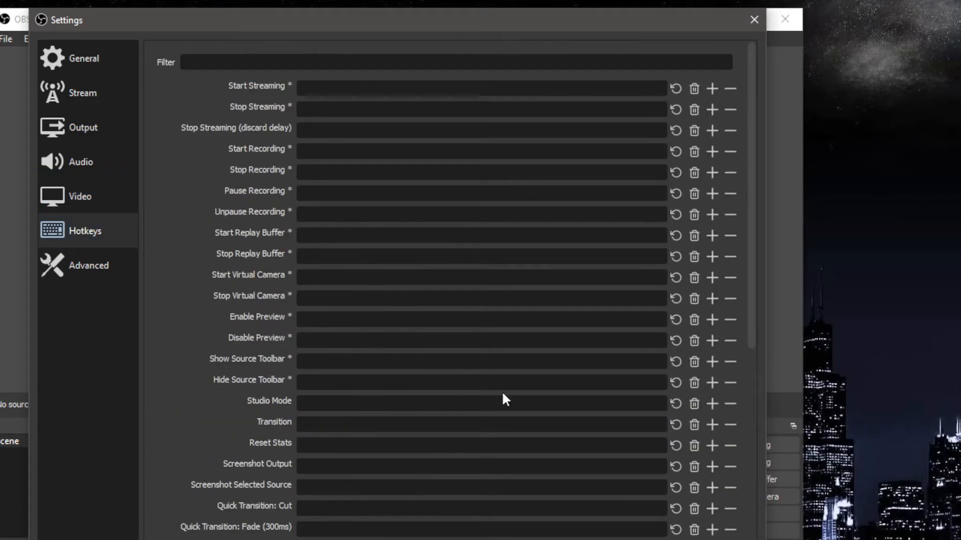
{"action": "scroll", "coordinate": [520, 298], "scroll_direction": "down", "scroll_amount": 5}
{"action": "scroll", "coordinate": [221, 404], "scroll_direction": "up", "scroll_amount": 5}
{"action": "scroll", "coordinate": [221, 405], "scroll_direction": "down", "scroll_amount": 4}
{"action": "scroll", "coordinate": [221, 404], "scroll_direction": "down", "scroll_amount": 2}
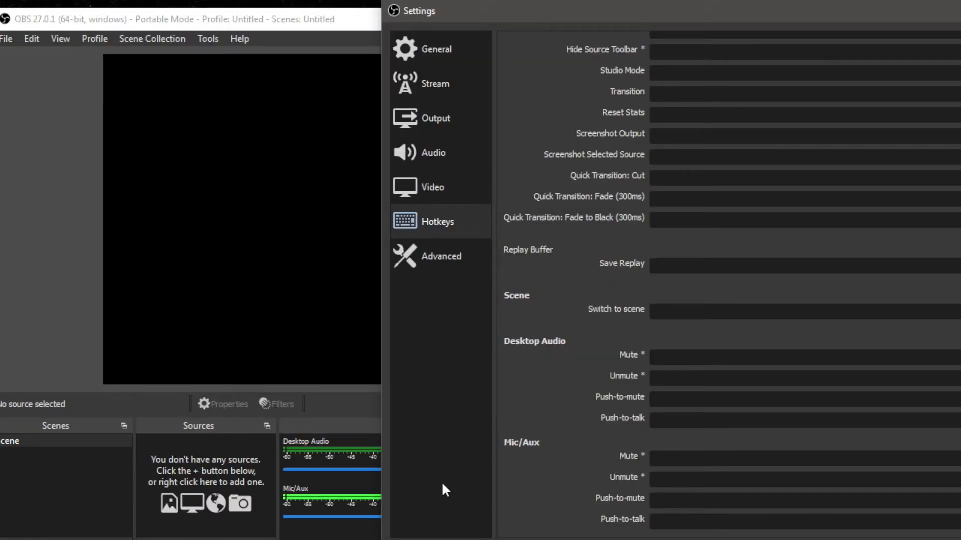
{"action": "scroll", "coordinate": [566, 300], "scroll_direction": "up", "scroll_amount": 4}
{"action": "scroll", "coordinate": [562, 345], "scroll_direction": "down", "scroll_amount": 4}
{"action": "scroll", "coordinate": [559, 331], "scroll_direction": "up", "scroll_amount": 5}
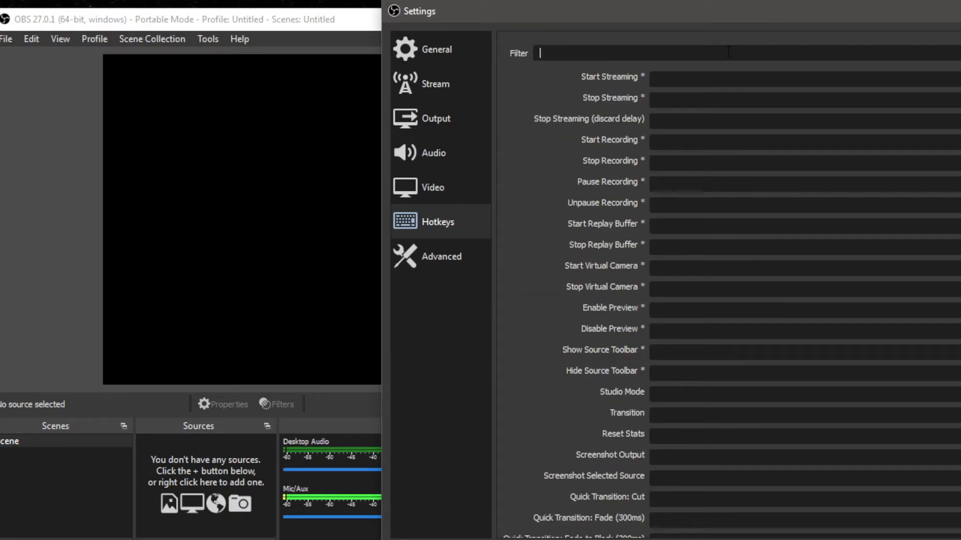
Step: Set the process priority to High in the advanced settings
{"action": "left_click", "coordinate": [467, 257]}
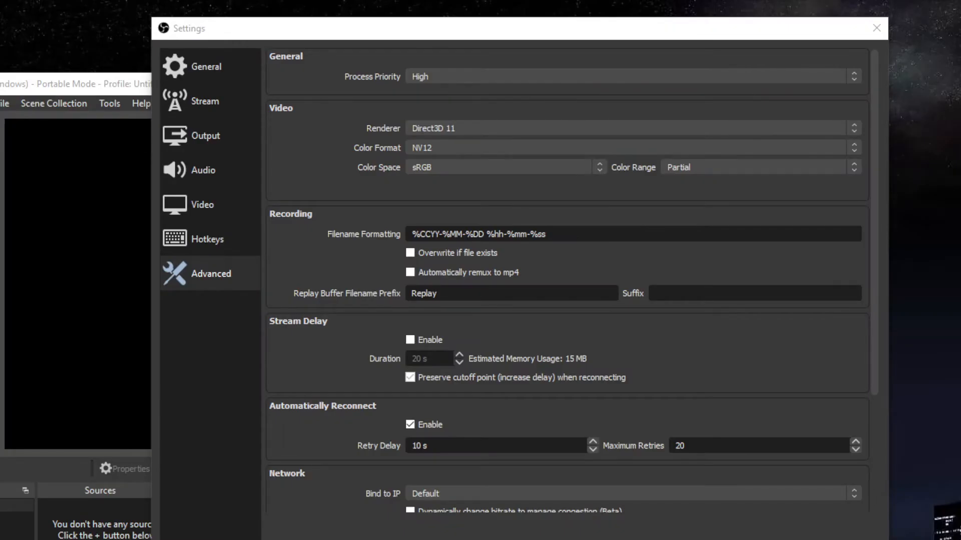
{"action": "left_click", "coordinate": [461, 73]}
{"action": "left_click", "coordinate": [451, 88]}
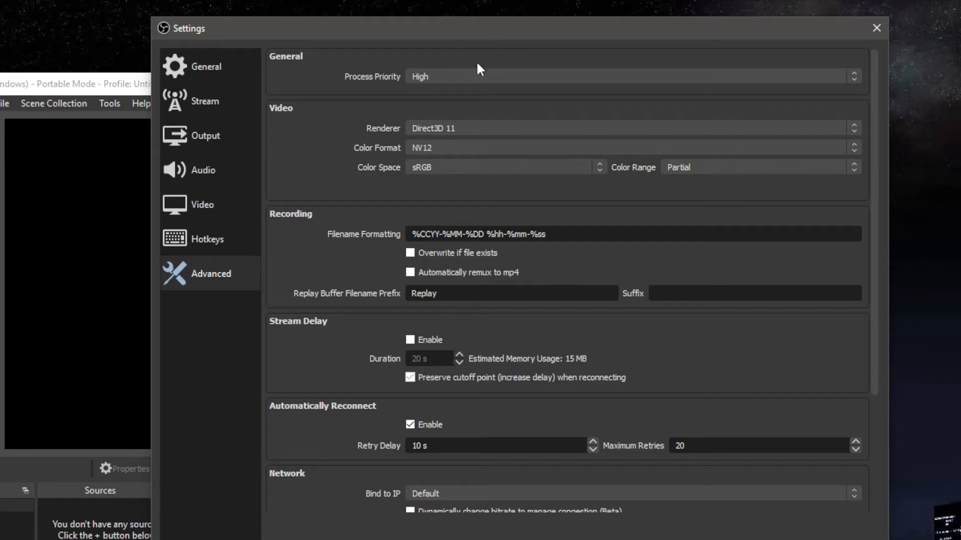
{"action": "left_click", "coordinate": [478, 76]}
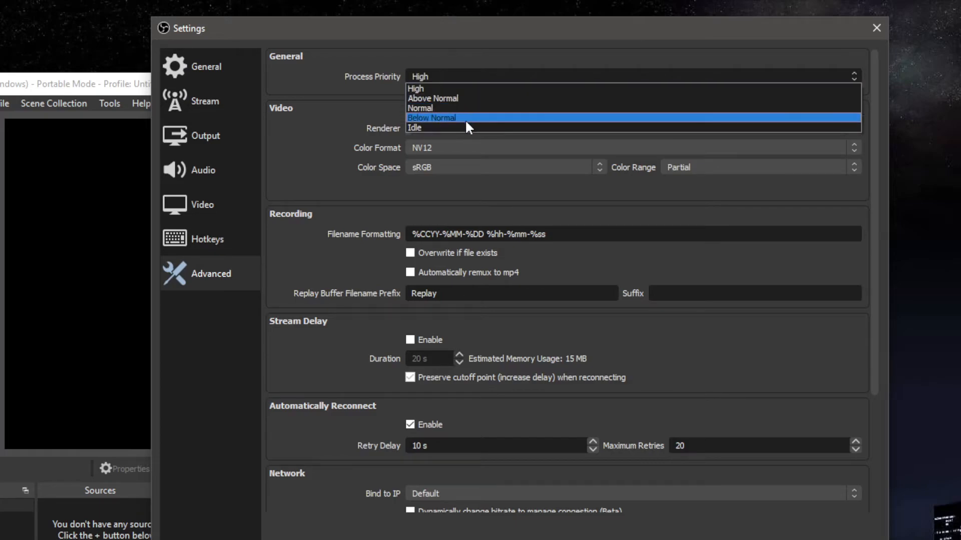
{"action": "left_click", "coordinate": [442, 87]}
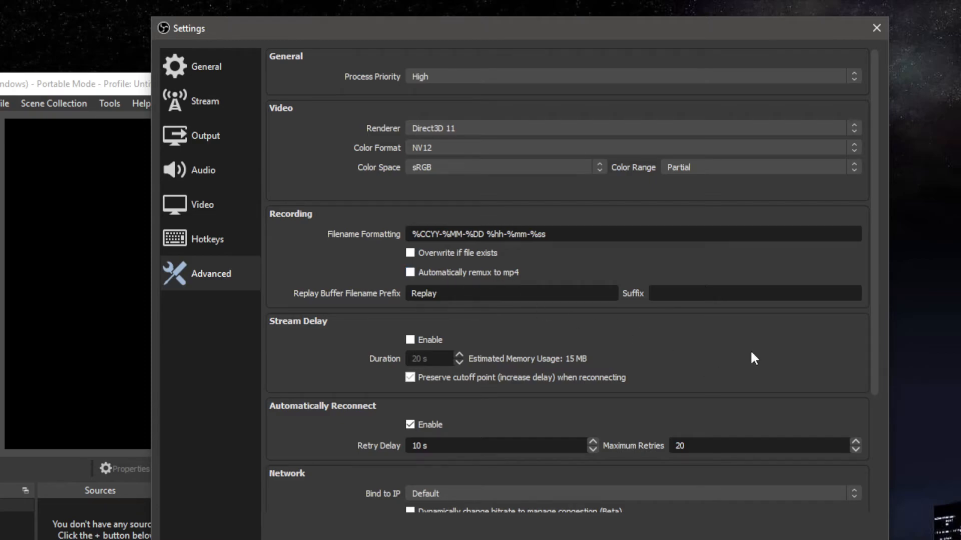
Step: Set the automatic reconnect maximum retries to 100 and the retry delay to 12 s
{"action": "scroll", "coordinate": [751, 353], "scroll_direction": "down", "scroll_amount": 3}
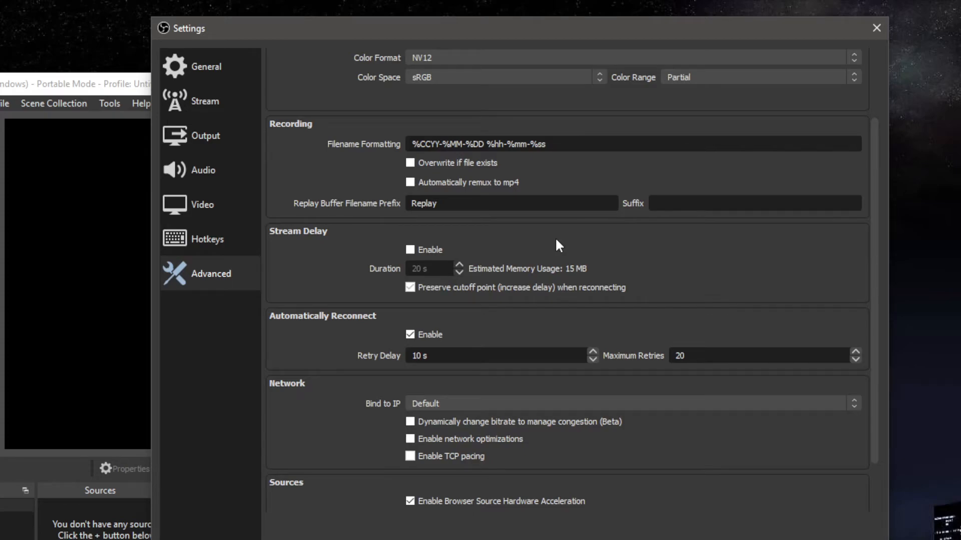
{"action": "scroll", "coordinate": [318, 290], "scroll_direction": "down", "scroll_amount": 1}
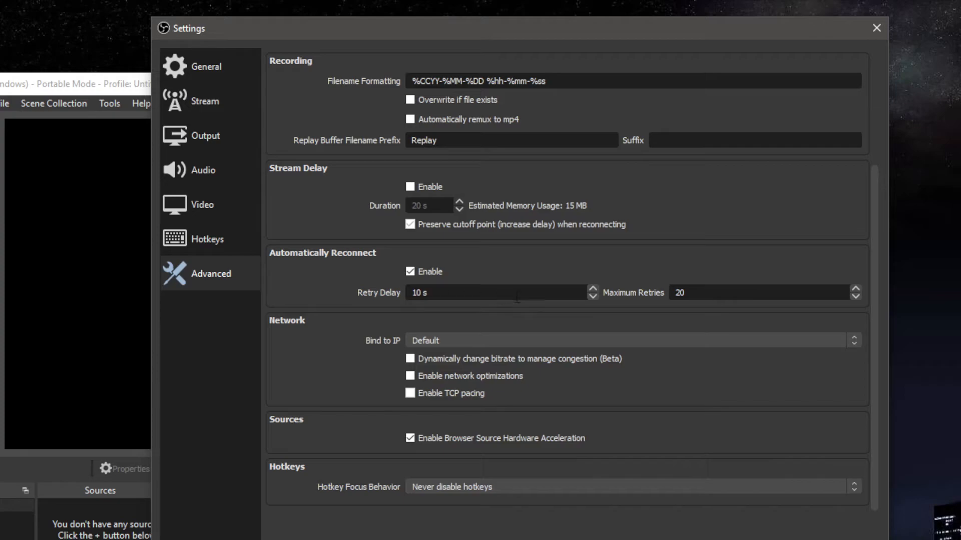
{"action": "double_click", "coordinate": [707, 293]}
{"action": "type", "text": "100"}
{"action": "key", "text": "shift+Tab"}
{"action": "type", "text": "12"}
{"action": "mouse_move", "coordinate": [474, 398]}
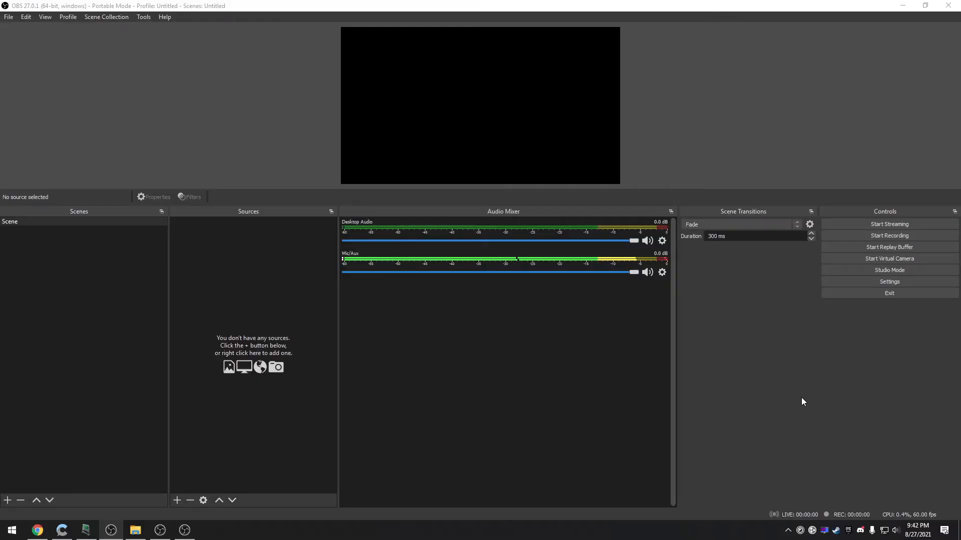
{"action": "left_click", "coordinate": [801, 398]}
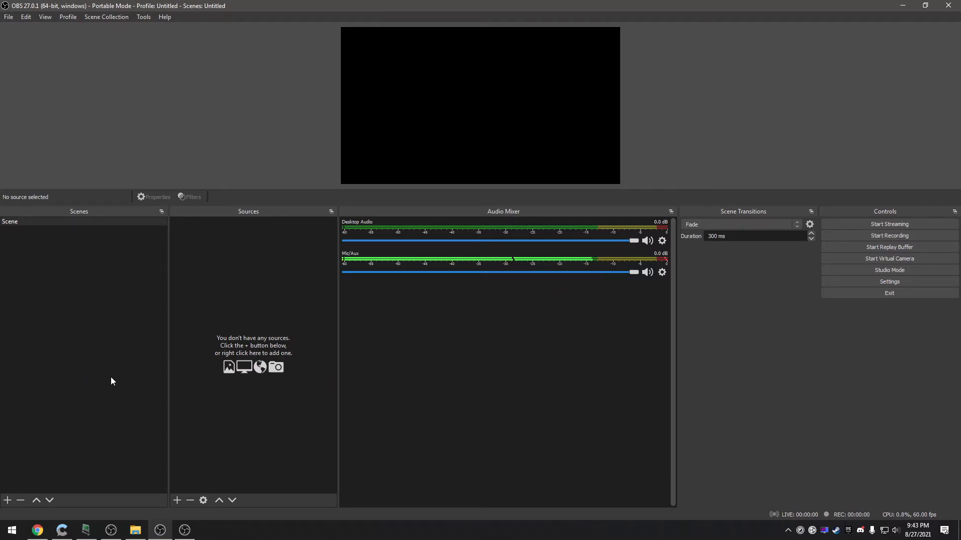
{"action": "right_click", "coordinate": [97, 340]}
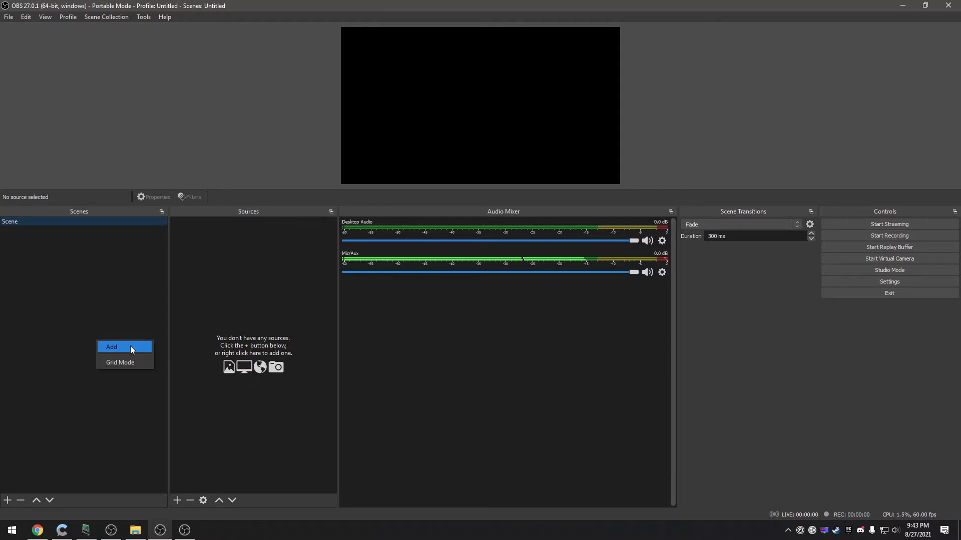
{"action": "left_click", "coordinate": [130, 346]}
{"action": "left_click", "coordinate": [501, 278]}
{"action": "right_click", "coordinate": [136, 331]}
{"action": "left_click", "coordinate": [163, 349]}
{"action": "right_click", "coordinate": [68, 334]}
{"action": "left_click", "coordinate": [110, 359]}
Step: Add a scene named with a row of dashes as a separator in the scene list
{"action": "right_click", "coordinate": [103, 334]}
{"action": "left_click", "coordinate": [119, 344]}
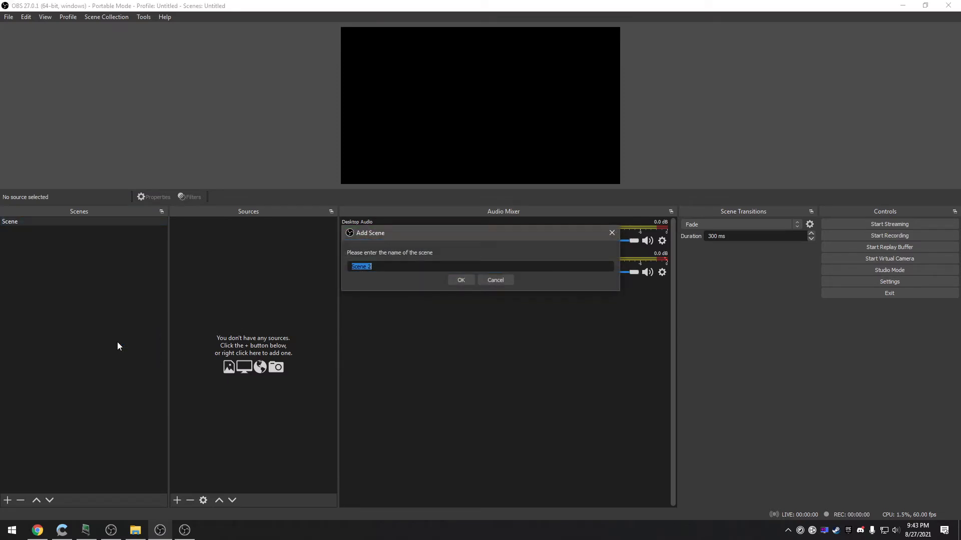
{"action": "left_click", "coordinate": [460, 280]}
Step: Add a scene named "cam 1" and select the "game scene" scene
{"action": "right_click", "coordinate": [70, 256]}
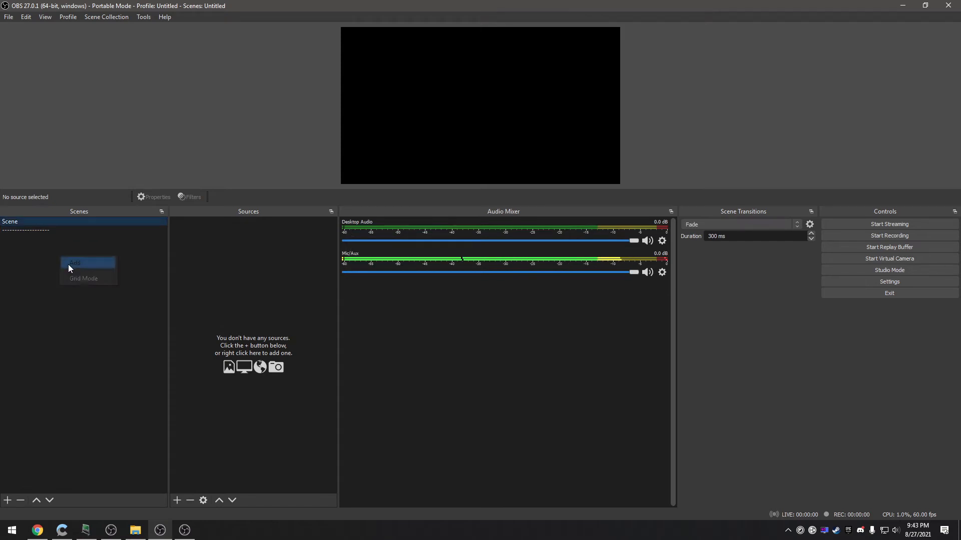
{"action": "left_click", "coordinate": [83, 266]}
{"action": "type", "text": "cam 1"}
{"action": "key", "text": "Return"}
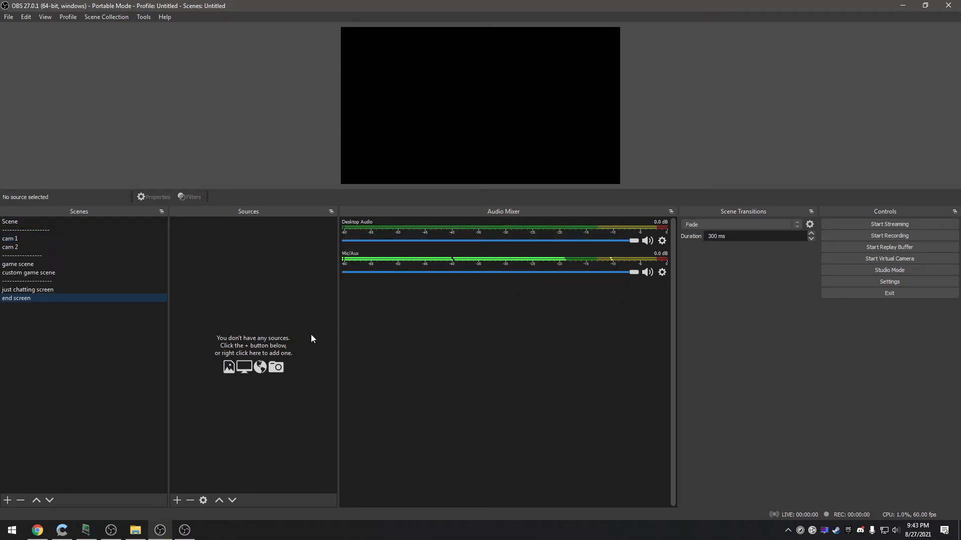
{"action": "left_click", "coordinate": [97, 263]}
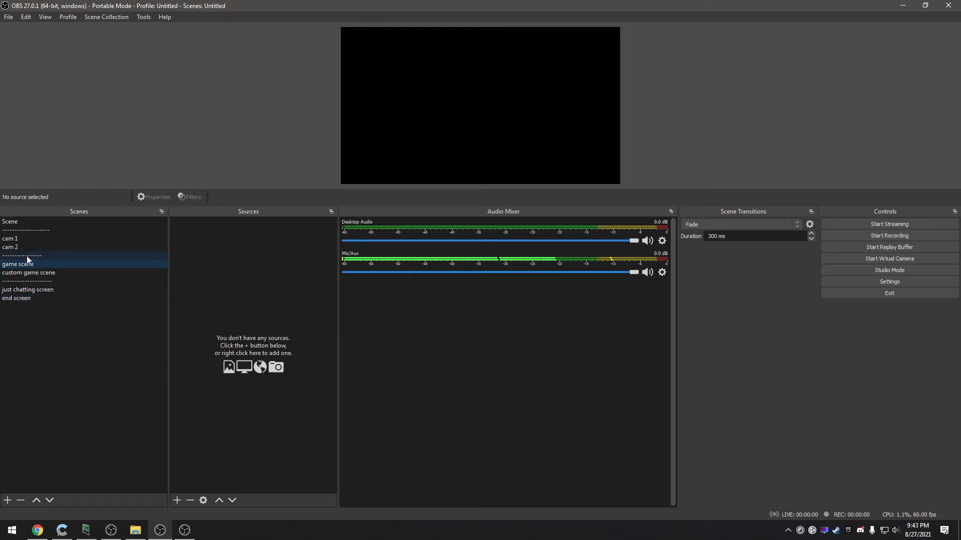
{"action": "right_click", "coordinate": [261, 260]}
{"action": "mouse_move", "coordinate": [282, 263]}
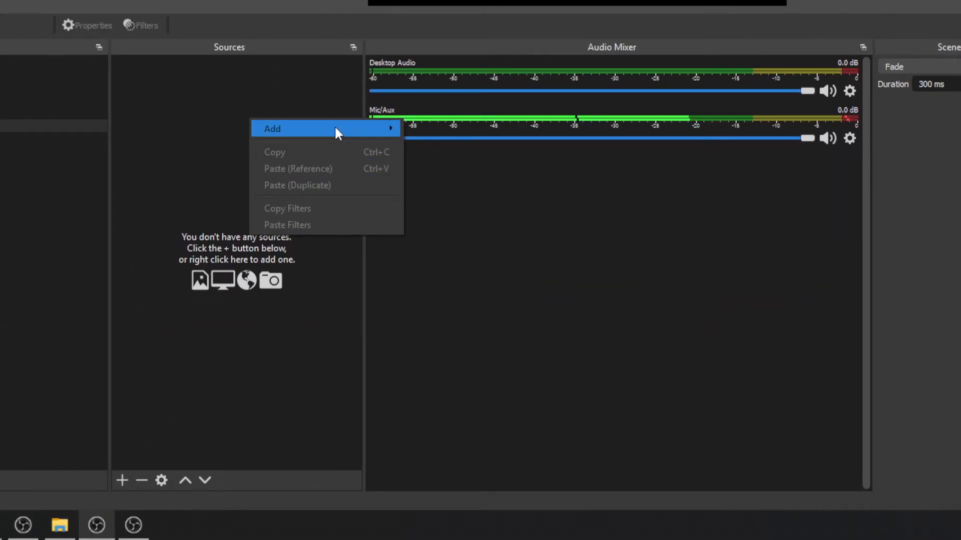
{"action": "mouse_move", "coordinate": [335, 125]}
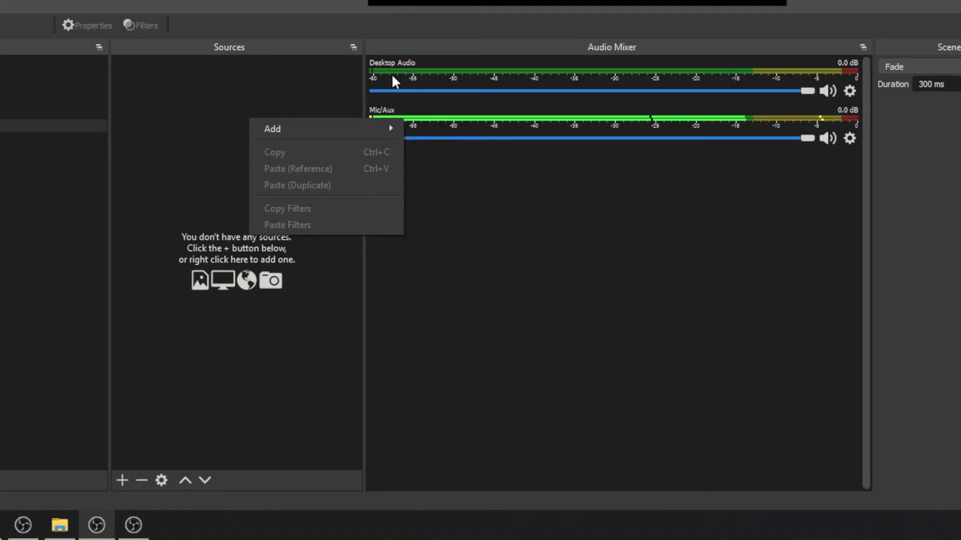
{"action": "mouse_move", "coordinate": [375, 129]}
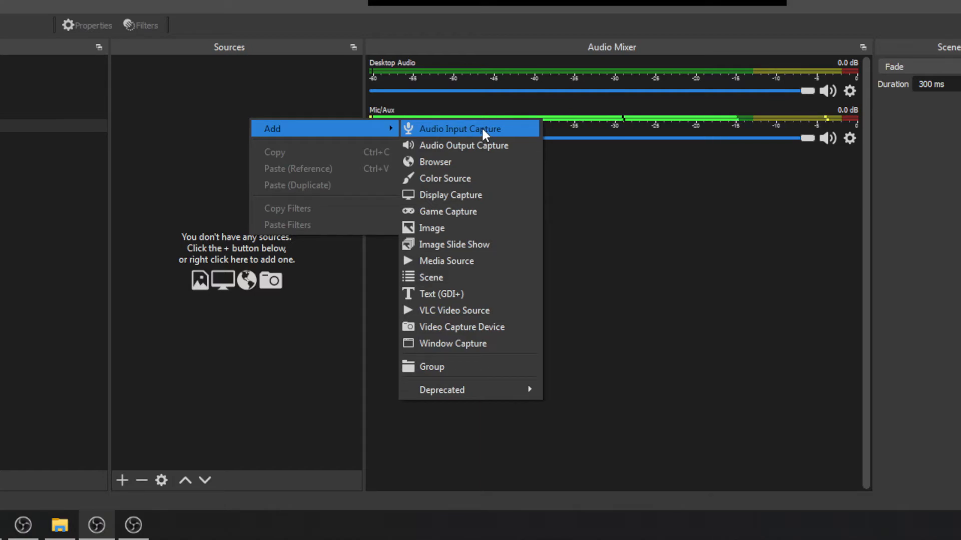
{"action": "left_click", "coordinate": [690, 93]}
{"action": "left_click", "coordinate": [669, 168]}
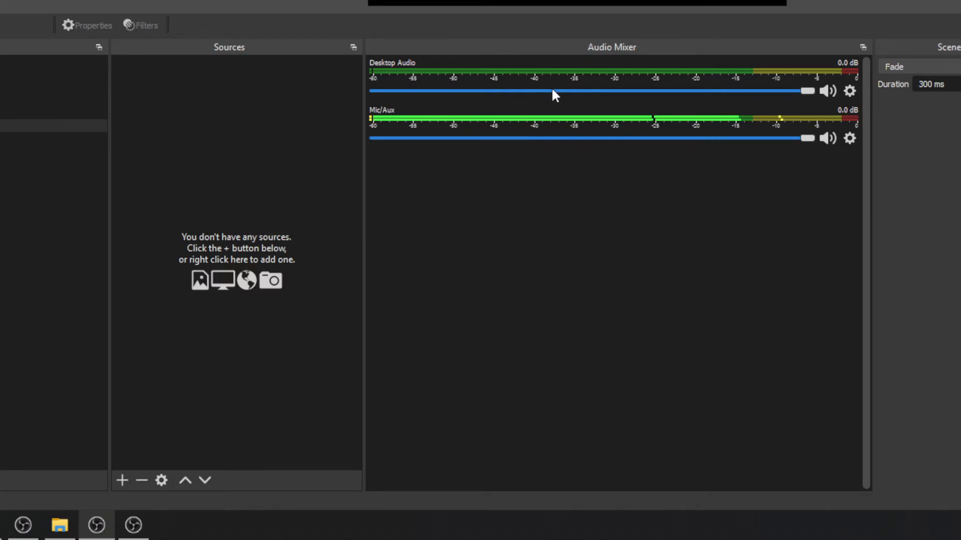
{"action": "left_click", "coordinate": [30, 100]}
{"action": "left_click", "coordinate": [30, 87]}
{"action": "left_click", "coordinate": [30, 164]}
{"action": "left_click", "coordinate": [30, 125]}
{"action": "left_click", "coordinate": [30, 87]}
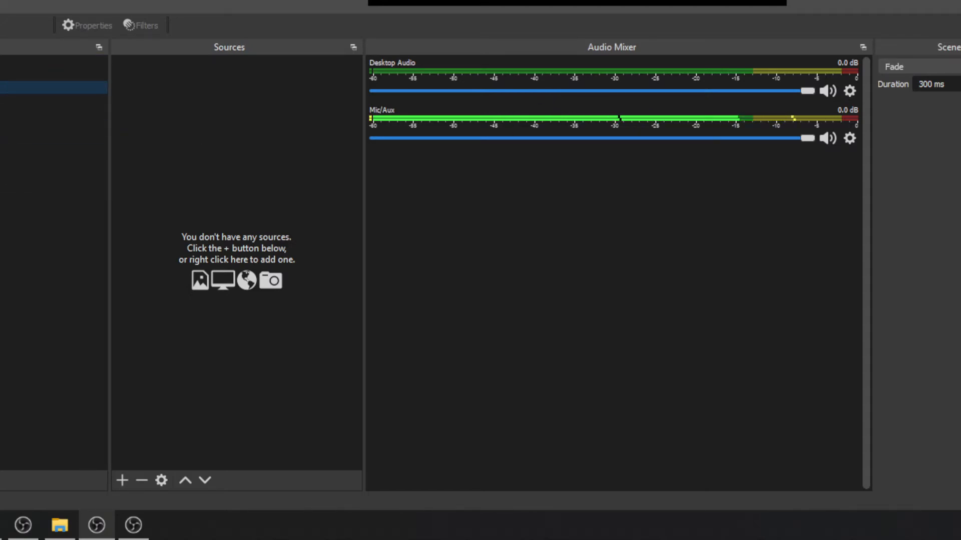
Step: Add an Audio Input Capture source to the "custom game scene" scene, using Line 4 (Virtual Audio Cable) as its device
{"action": "left_click", "coordinate": [30, 139]}
{"action": "right_click", "coordinate": [218, 126]}
{"action": "mouse_move", "coordinate": [280, 135]}
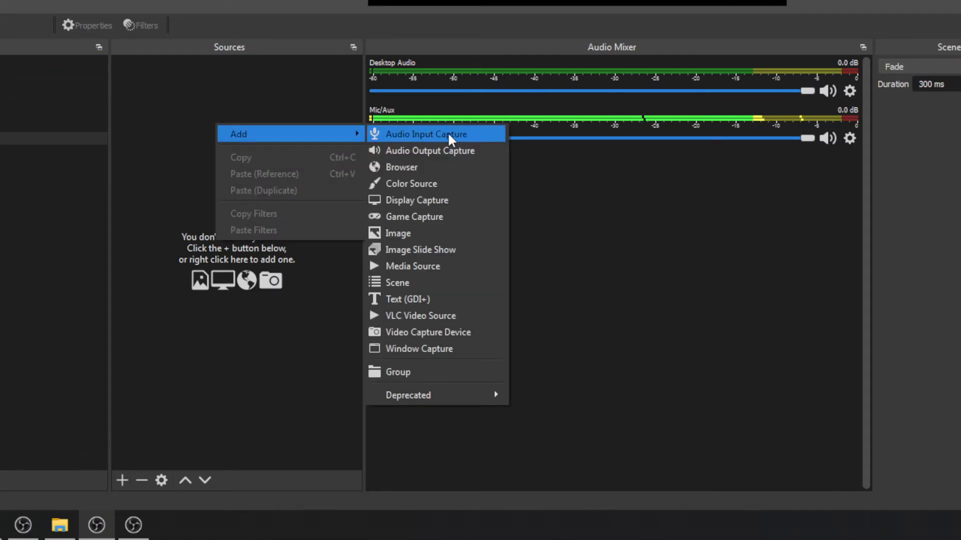
{"action": "left_click", "coordinate": [448, 133]}
{"action": "left_click", "coordinate": [621, 221]}
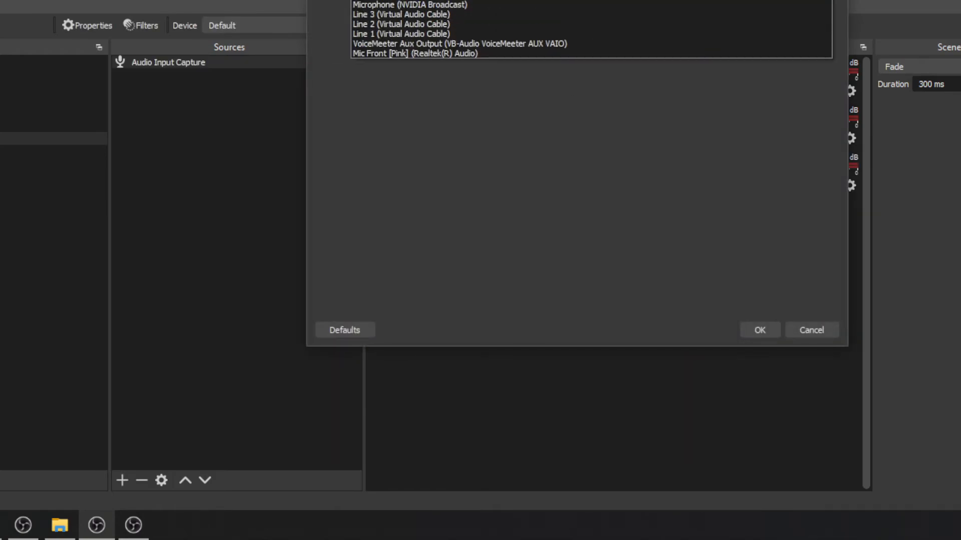
{"action": "key", "text": "Escape"}
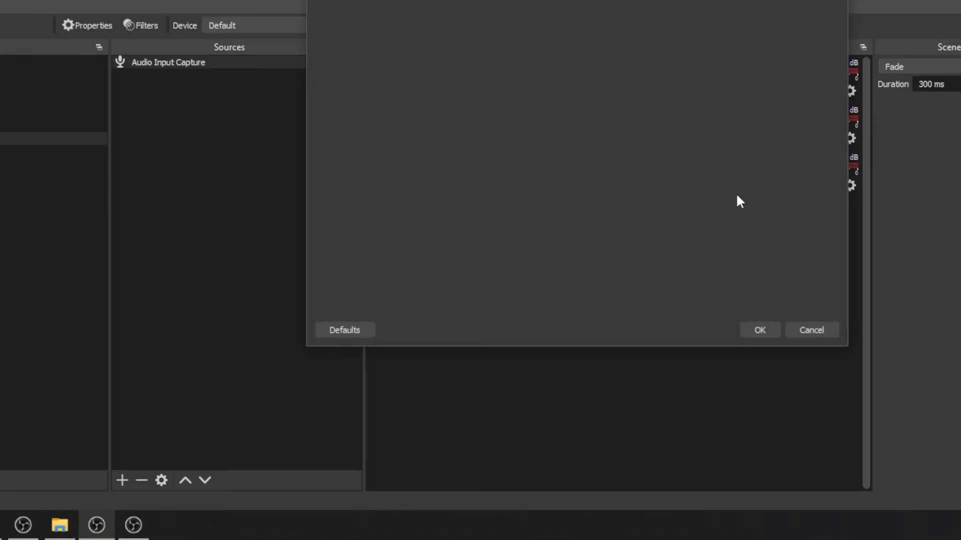
{"action": "left_click", "coordinate": [759, 330]}
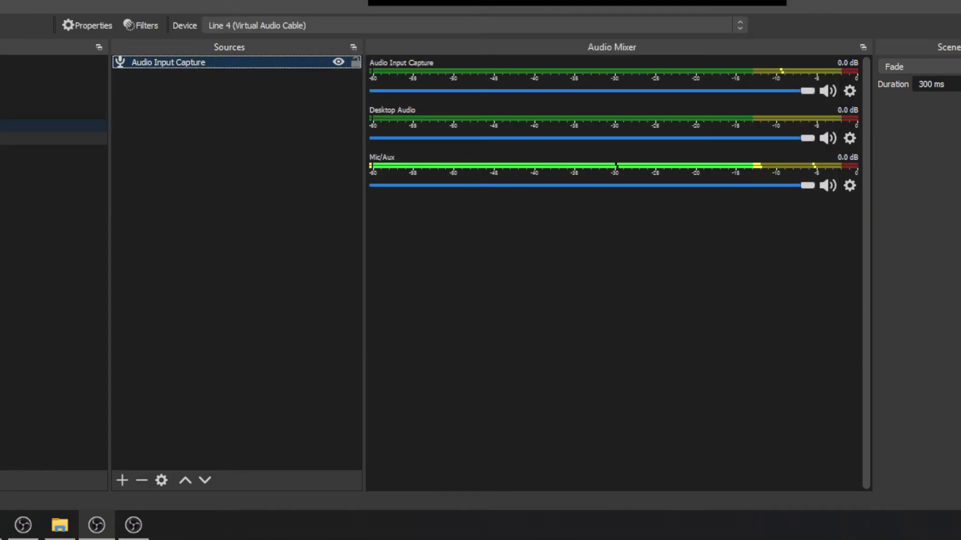
Step: Add a Color Source with the colour #609ad1 to the "custom game scene" scene
{"action": "left_click", "coordinate": [3, 113]}
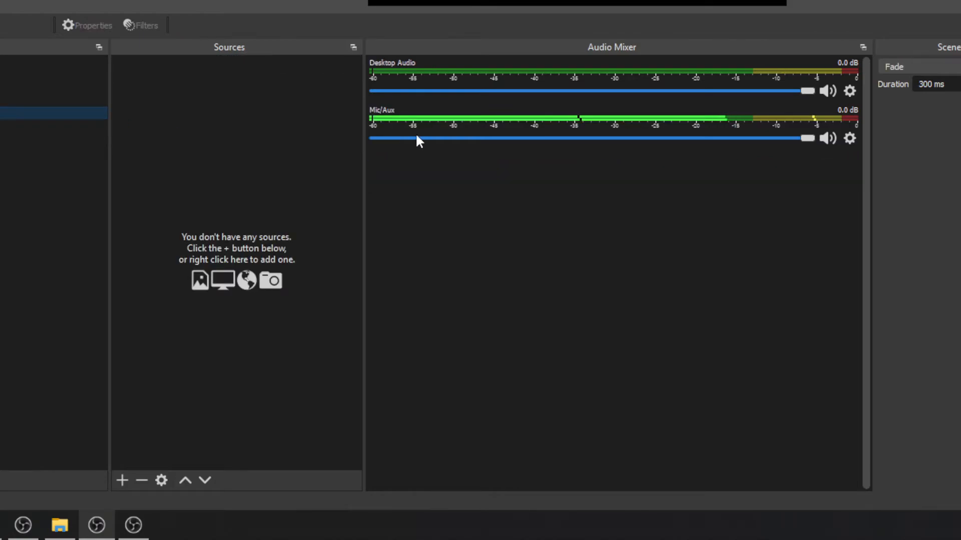
{"action": "left_click", "coordinate": [25, 139]}
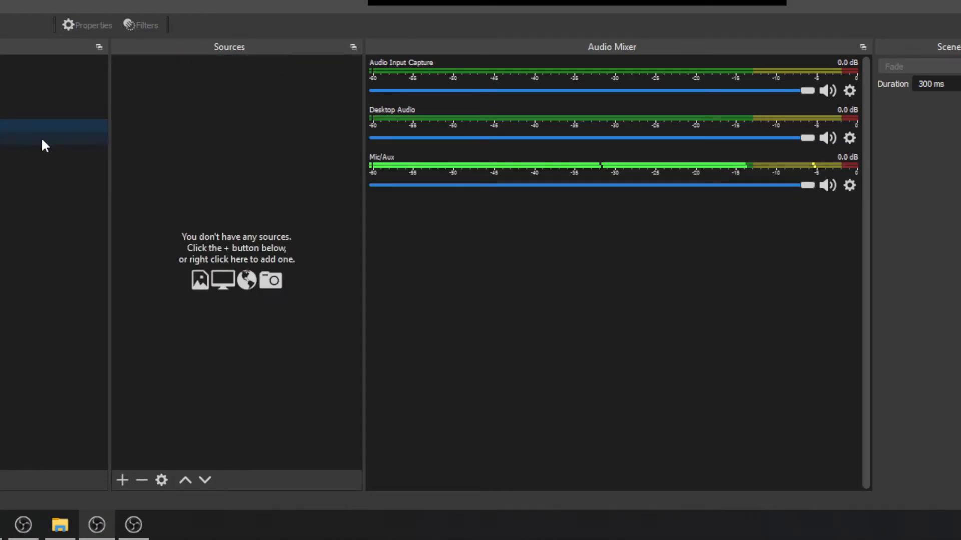
{"action": "right_click", "coordinate": [264, 129]}
{"action": "mouse_move", "coordinate": [319, 140]}
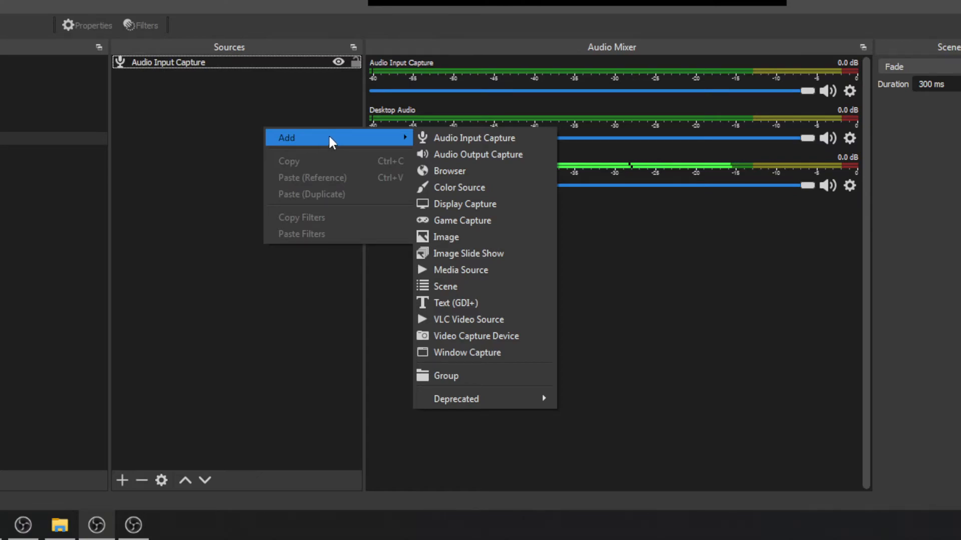
{"action": "left_click", "coordinate": [480, 187]}
{"action": "left_click", "coordinate": [617, 229]}
{"action": "left_click", "coordinate": [755, 220]}
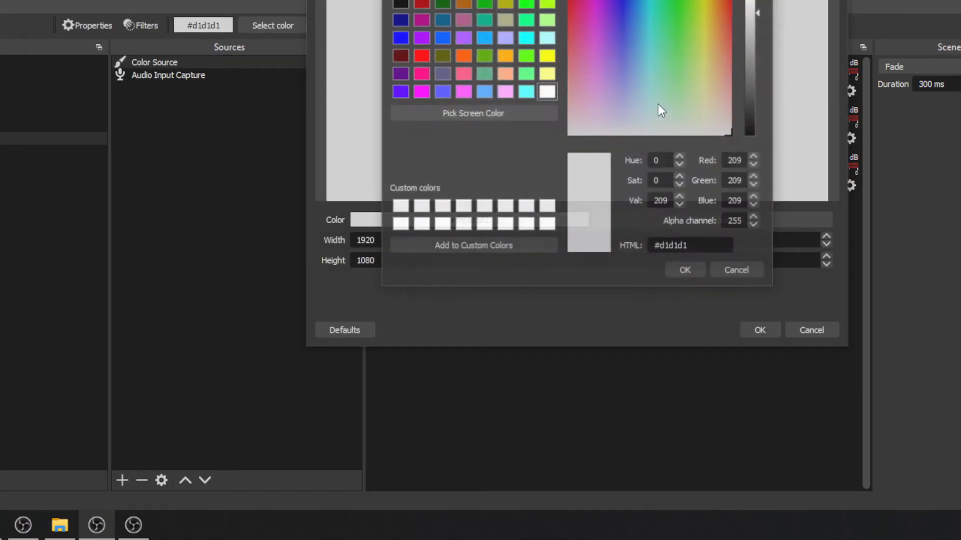
{"action": "left_click", "coordinate": [635, 55]}
{"action": "left_click", "coordinate": [685, 270]}
{"action": "left_click", "coordinate": [759, 330]}
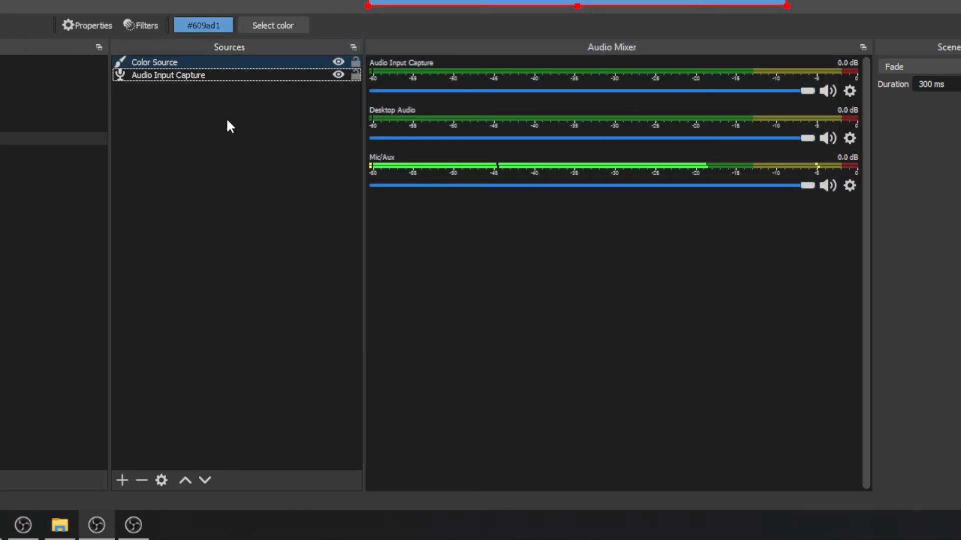
Step: Add a Display Capture source to the scene and hide it
{"action": "left_click", "coordinate": [231, 125]}
{"action": "right_click", "coordinate": [235, 157]}
{"action": "mouse_move", "coordinate": [240, 166]}
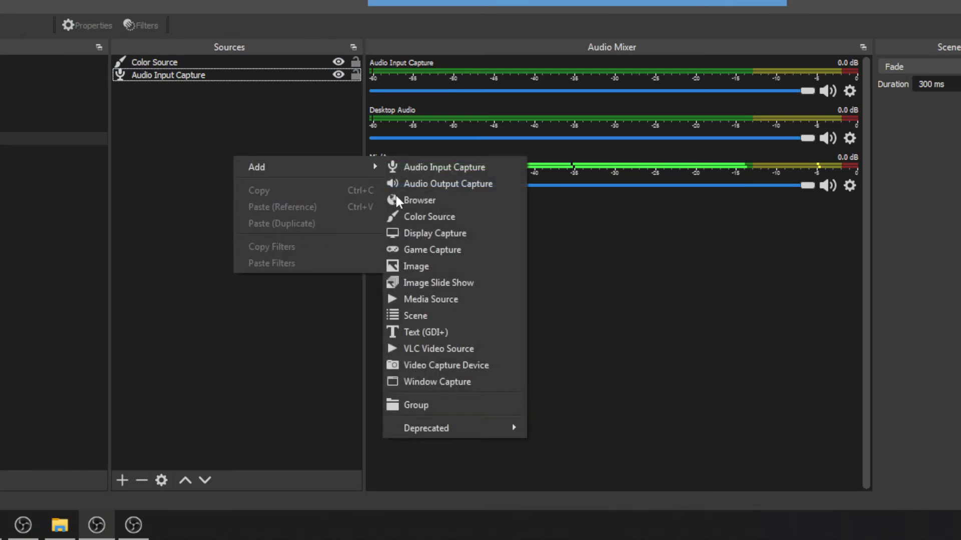
{"action": "left_click", "coordinate": [452, 232]}
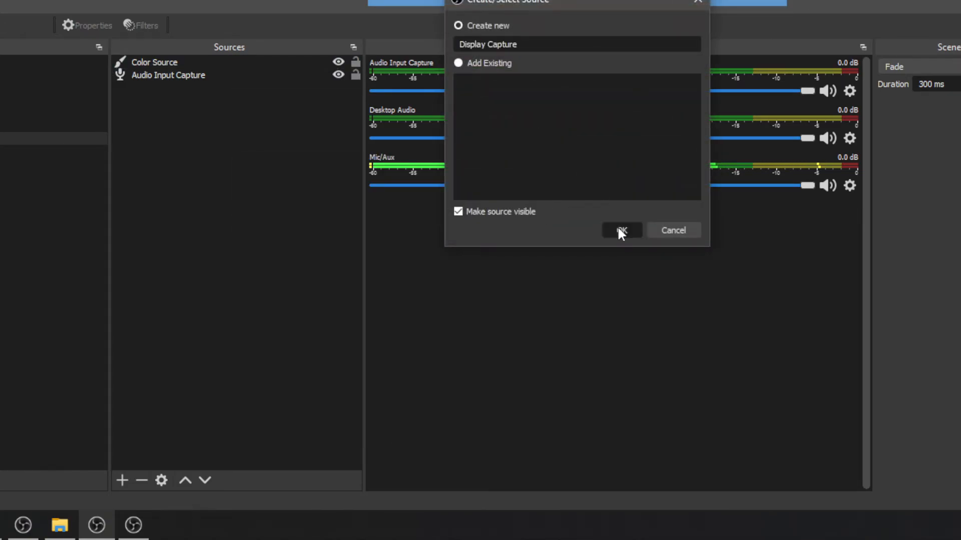
{"action": "left_click", "coordinate": [618, 230]}
{"action": "left_click", "coordinate": [439, 219]}
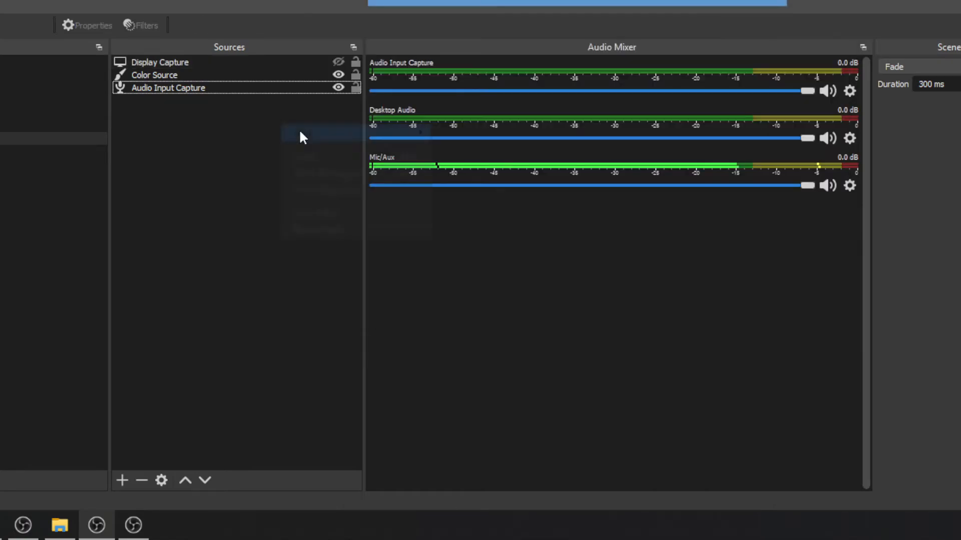
Step: Add the existing "cam 1" scene as a nested source and remove it again
{"action": "mouse_move", "coordinate": [344, 131]}
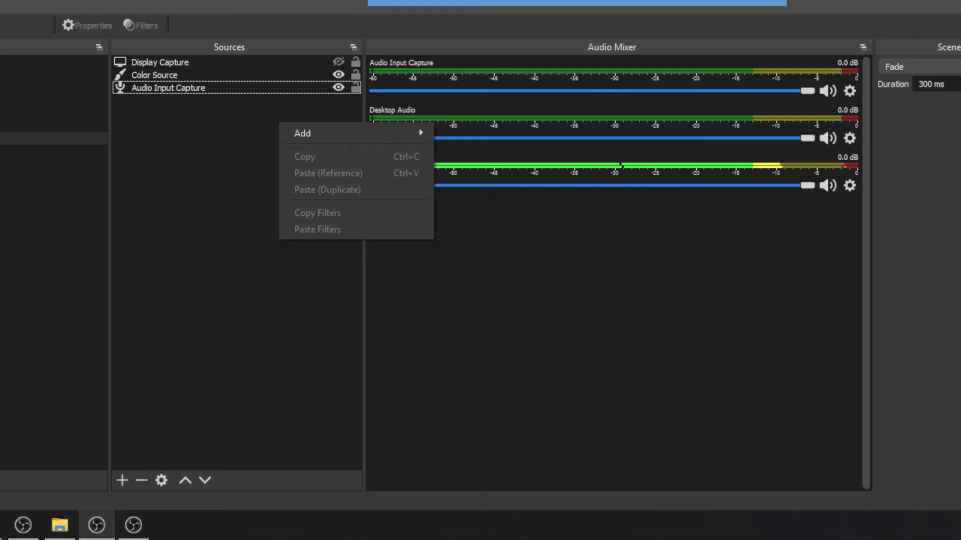
{"action": "mouse_move", "coordinate": [356, 137]}
{"action": "left_click", "coordinate": [526, 282]}
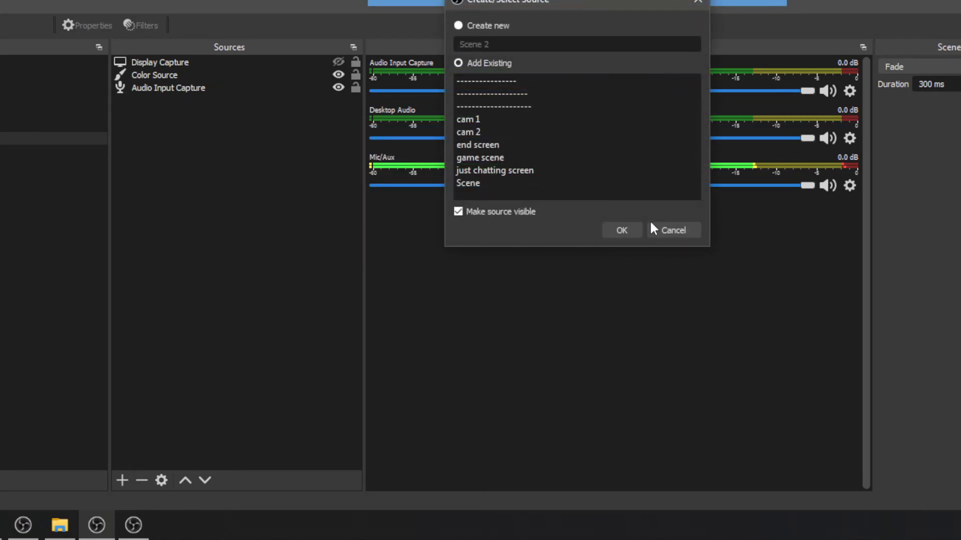
{"action": "left_click", "coordinate": [531, 120]}
{"action": "left_click", "coordinate": [622, 230]}
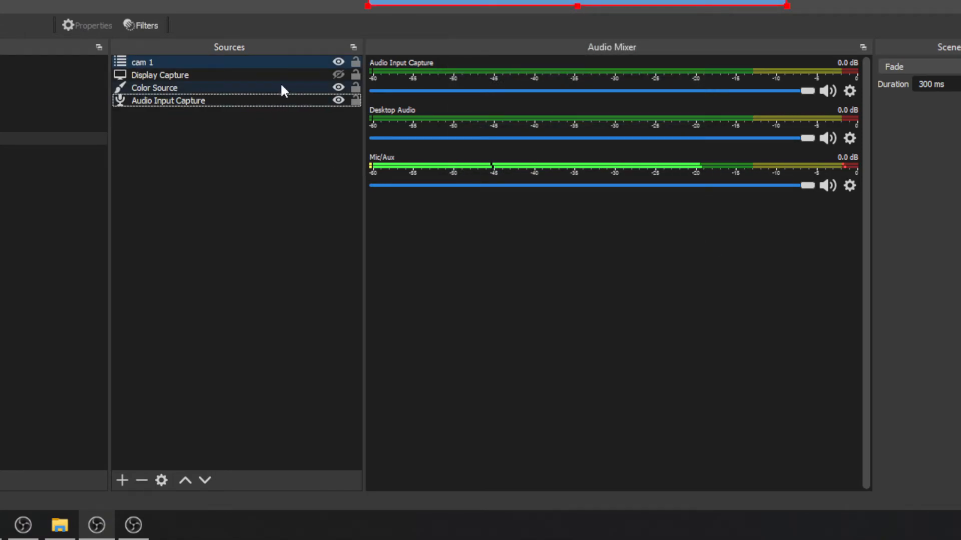
{"action": "key", "text": "Delete"}
{"action": "key", "text": "Return"}
Step: Add a Text (GDI+) source containing the text "adAD"
{"action": "right_click", "coordinate": [234, 163]}
{"action": "mouse_move", "coordinate": [300, 172]}
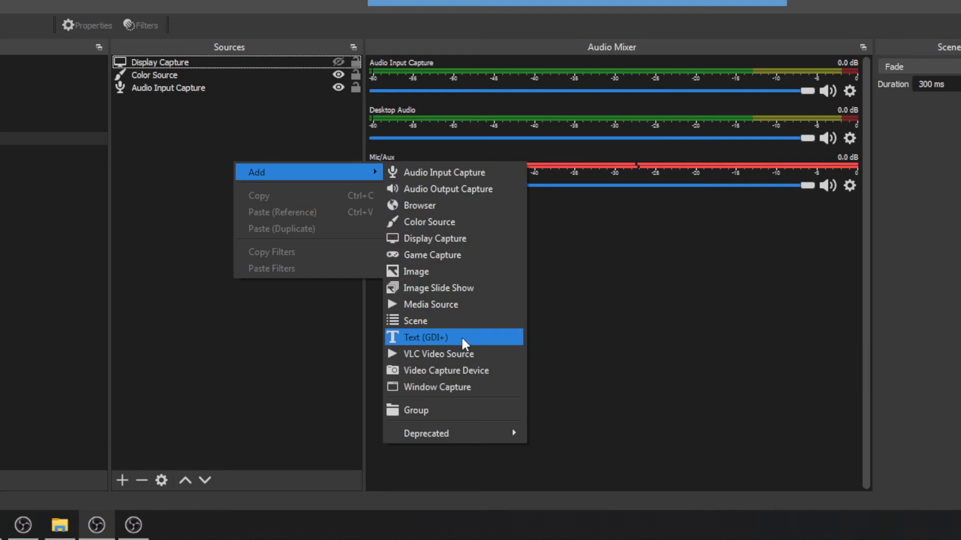
{"action": "left_click", "coordinate": [461, 337]}
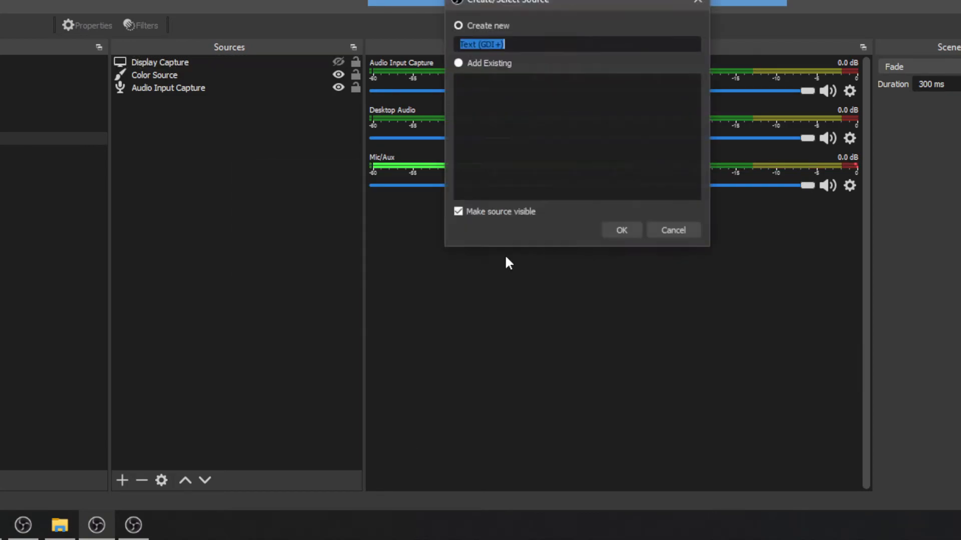
{"action": "left_click", "coordinate": [623, 229]}
{"action": "left_click", "coordinate": [571, 235]}
{"action": "type", "text": "adAD"}
{"action": "left_click", "coordinate": [758, 331]}
Step: Add a Video Capture Device source under its default name to the scene
{"action": "right_click", "coordinate": [259, 215]}
{"action": "mouse_move", "coordinate": [302, 226]}
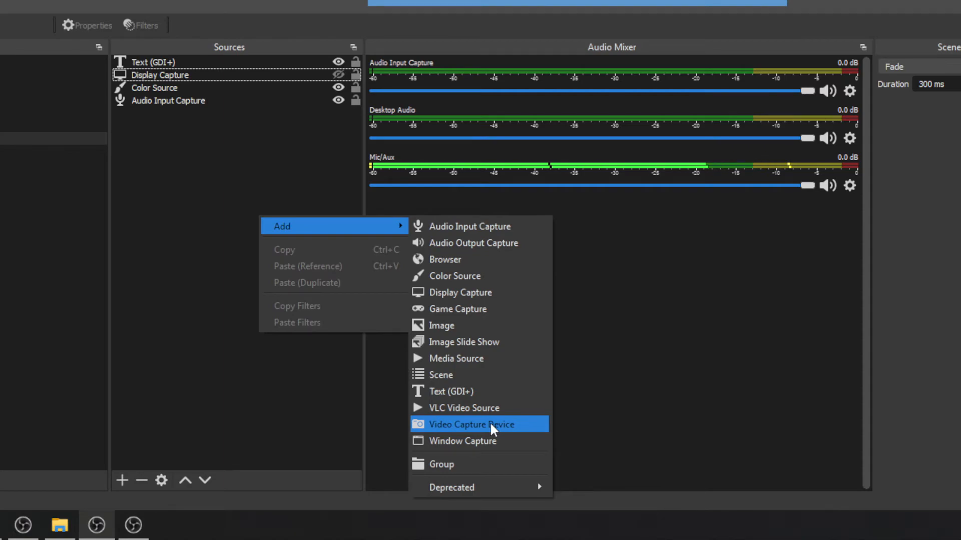
{"action": "left_click", "coordinate": [491, 424]}
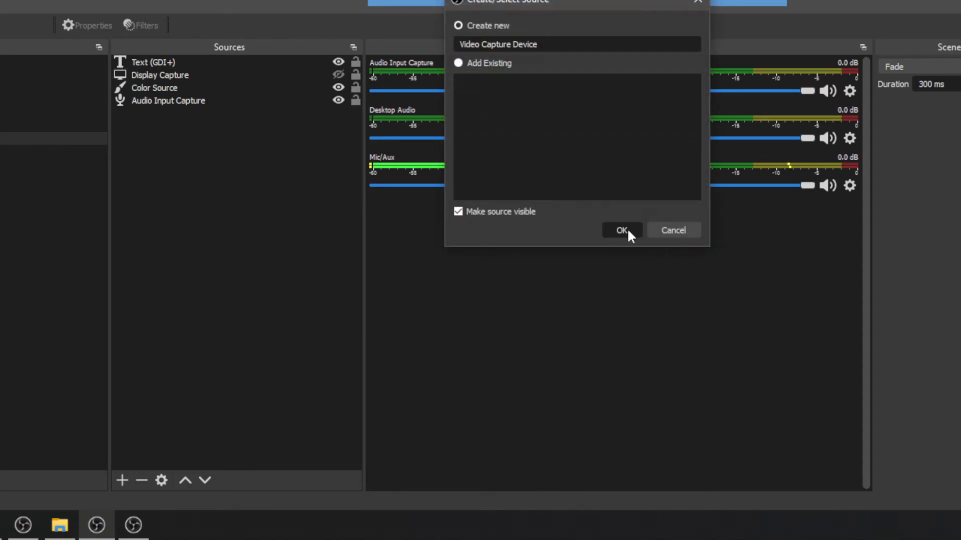
{"action": "left_click", "coordinate": [621, 230]}
{"action": "left_click", "coordinate": [488, 98]}
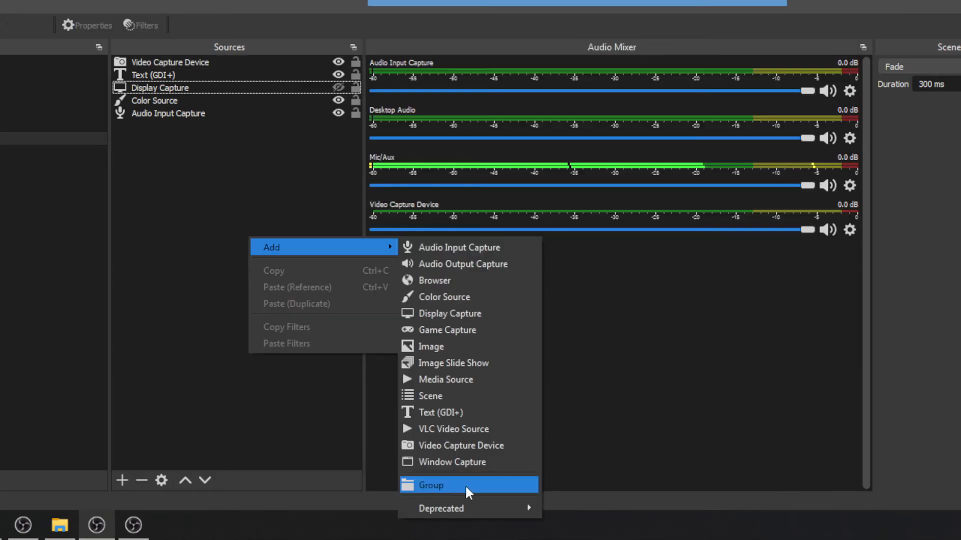
{"action": "left_click", "coordinate": [161, 243]}
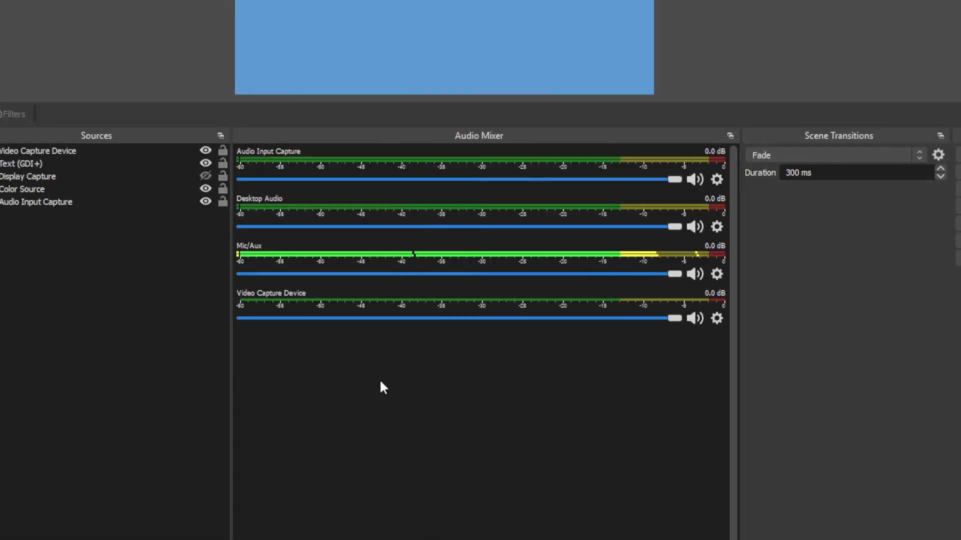
Step: Open the advanced audio properties and switch the volume values to percentages
{"action": "right_click", "coordinate": [446, 413]}
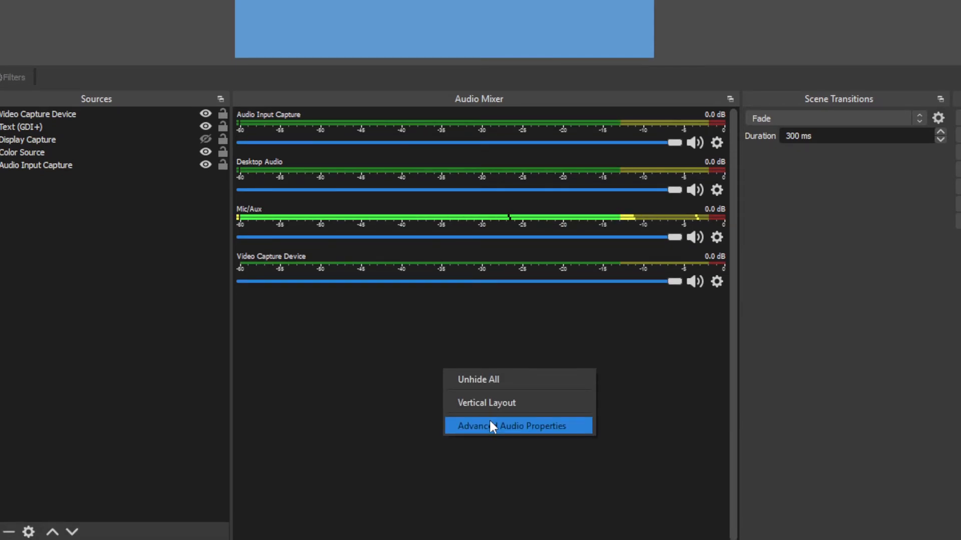
{"action": "left_click", "coordinate": [488, 426]}
{"action": "left_click_drag", "start_coordinate": [285, 36], "coordinate": [150, 0]}
{"action": "left_click", "coordinate": [166, 156]}
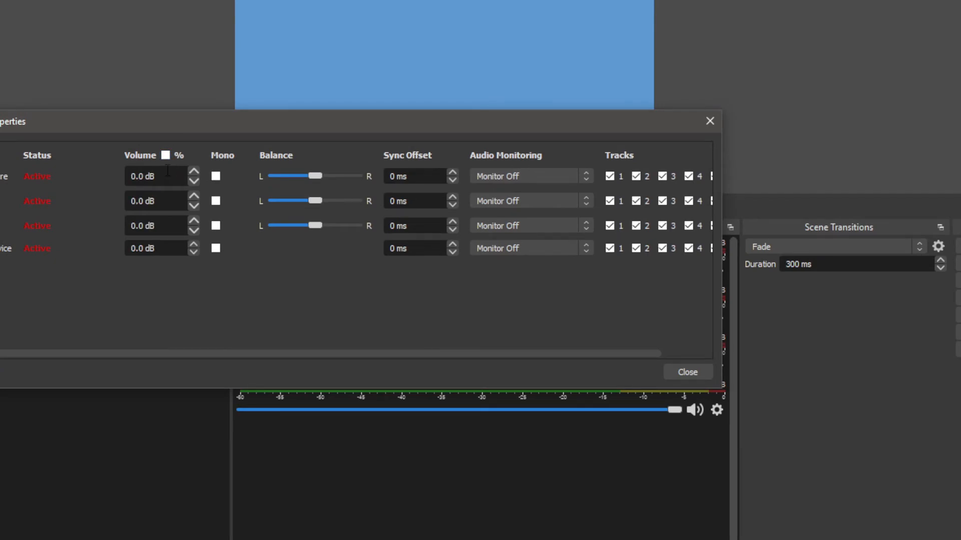
{"action": "double_click", "coordinate": [141, 177]}
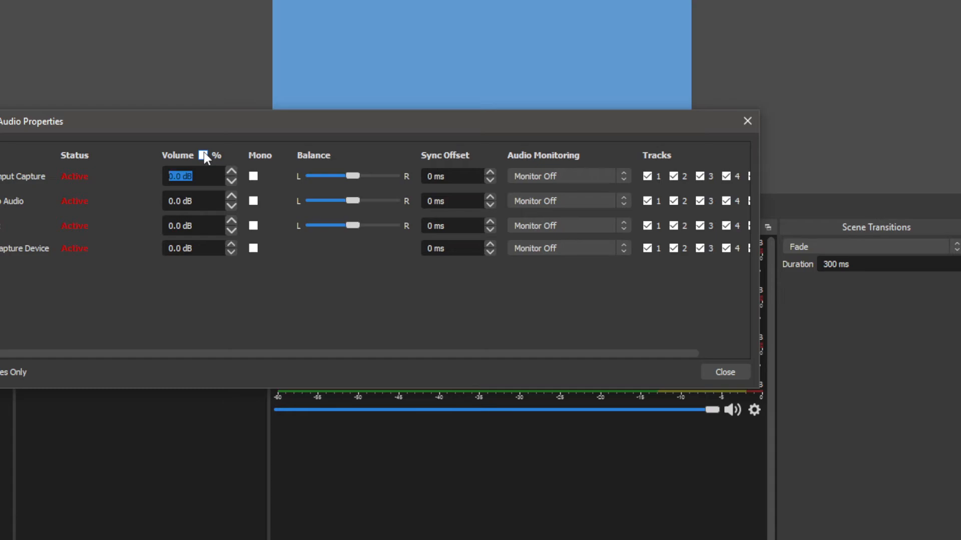
{"action": "left_click", "coordinate": [325, 158]}
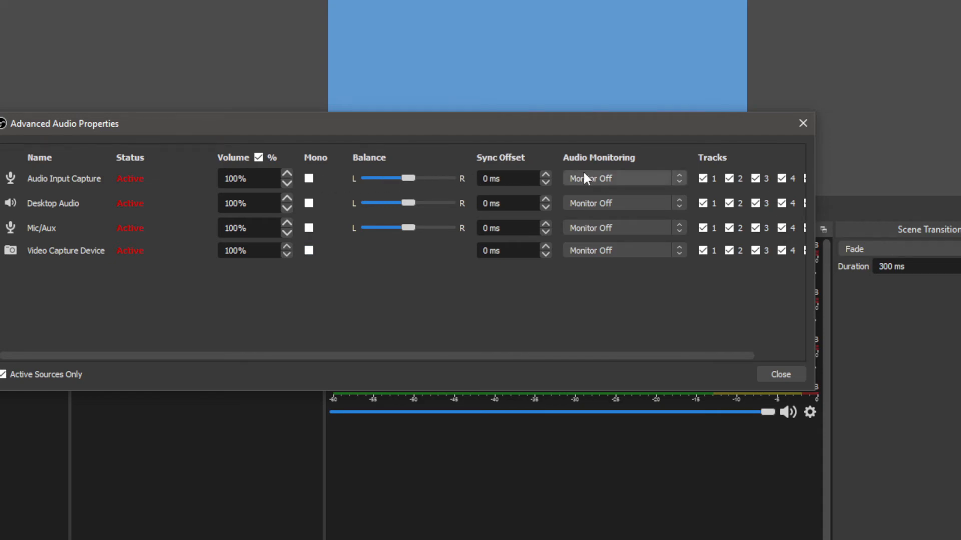
Step: Examine the audio monitoring options available for the Audio Input Capture source
{"action": "left_click_drag", "start_coordinate": [815, 187], "coordinate": [846, 168]}
{"action": "left_click_drag", "start_coordinate": [573, 128], "coordinate": [394, 111]}
{"action": "left_click", "coordinate": [429, 178]}
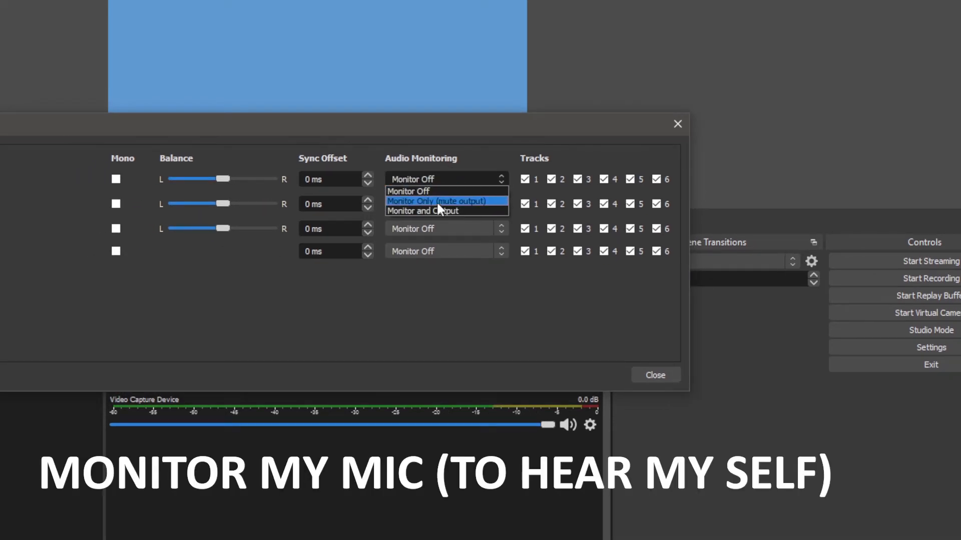
{"action": "left_click", "coordinate": [436, 200]}
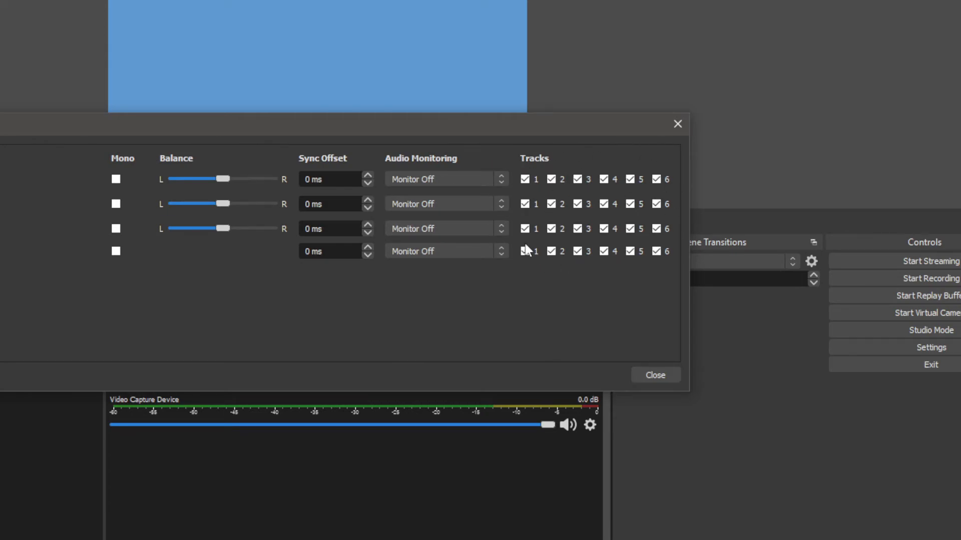
Step: Review the audio track assignments for streaming, Twitch VOD and recording in the output settings
{"action": "left_click", "coordinate": [931, 347]}
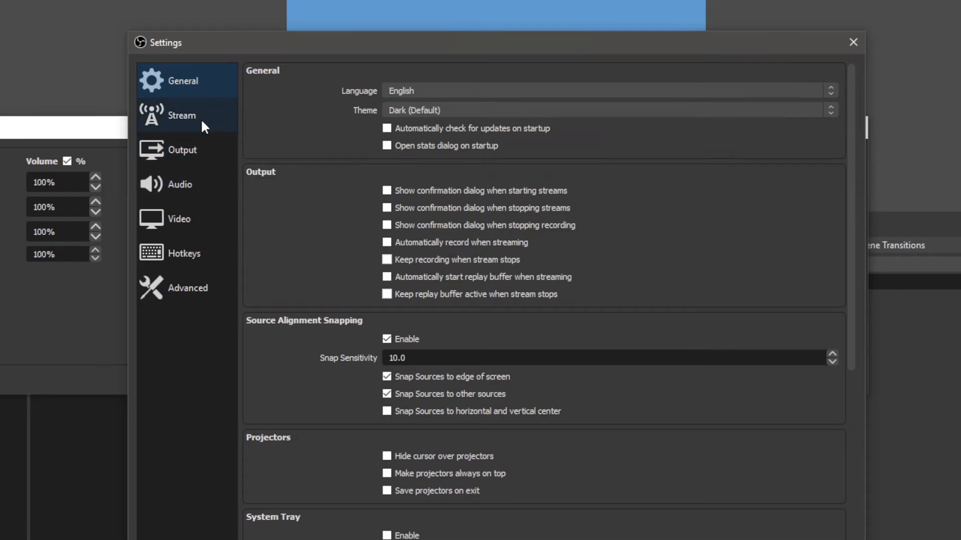
{"action": "left_click", "coordinate": [211, 181]}
{"action": "left_click", "coordinate": [208, 150]}
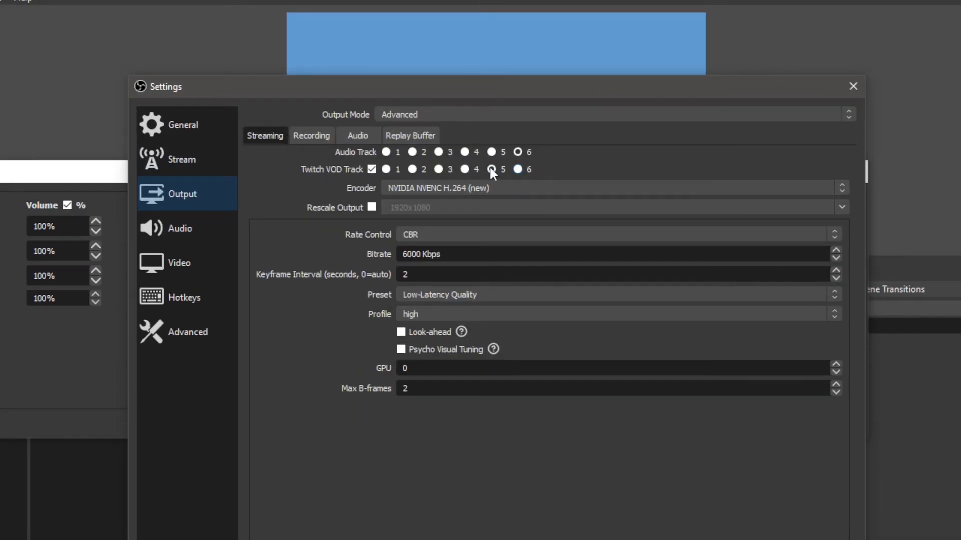
{"action": "left_click", "coordinate": [317, 141]}
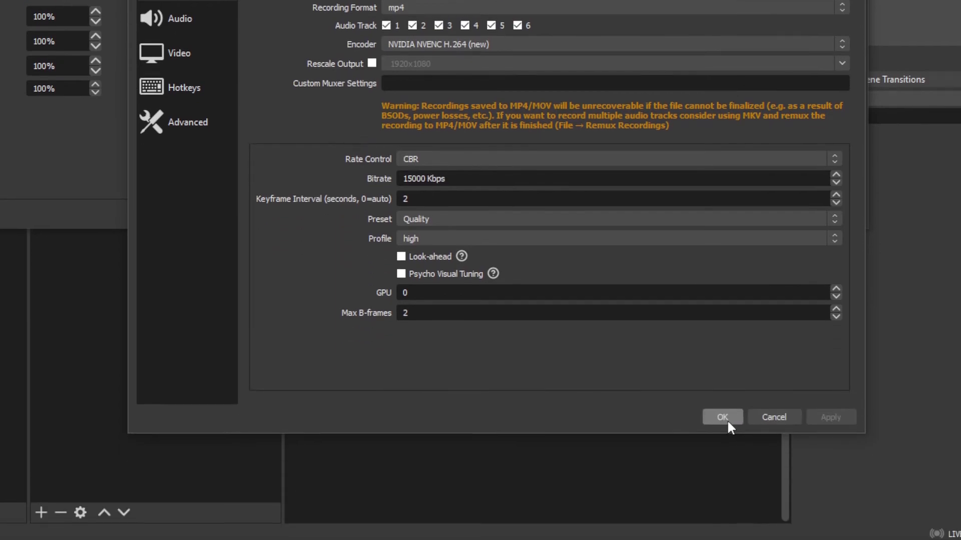
Step: Close the settings and clear tracks 1 to 5 for the audio sources, keeping track 6 on all and track 1 on Mic/Aux
{"action": "left_click", "coordinate": [728, 421]}
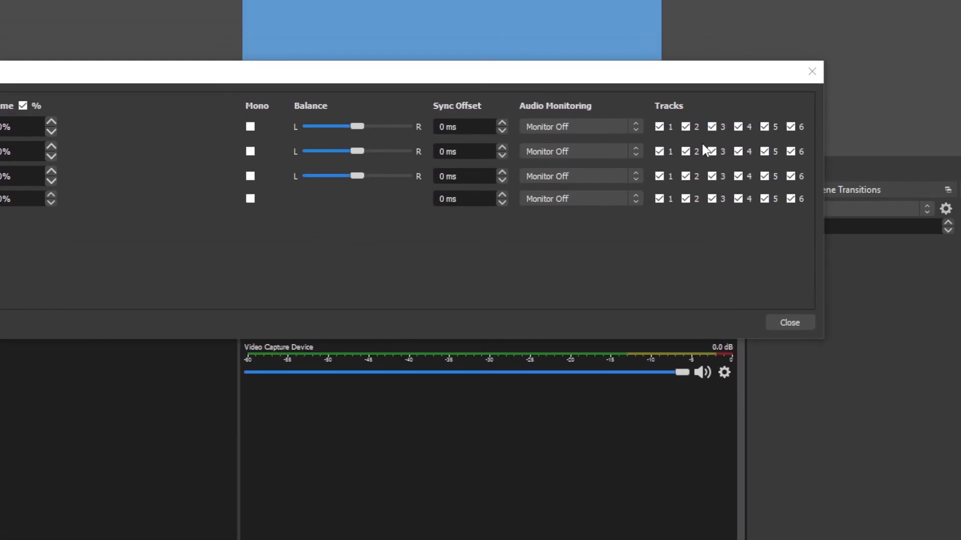
{"action": "left_click", "coordinate": [662, 127]}
{"action": "left_click", "coordinate": [662, 152]}
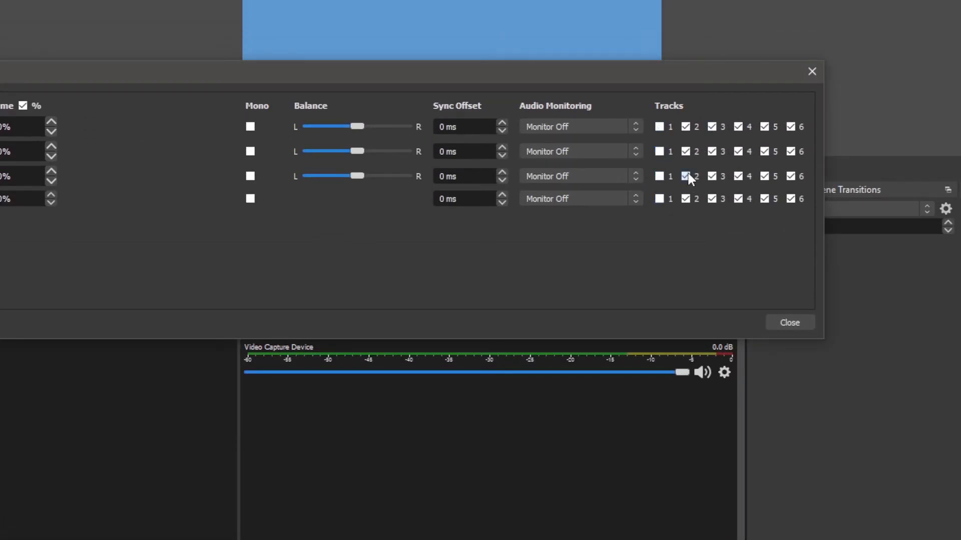
{"action": "left_click", "coordinate": [738, 199]}
{"action": "left_click", "coordinate": [738, 176]}
{"action": "left_click", "coordinate": [738, 151]}
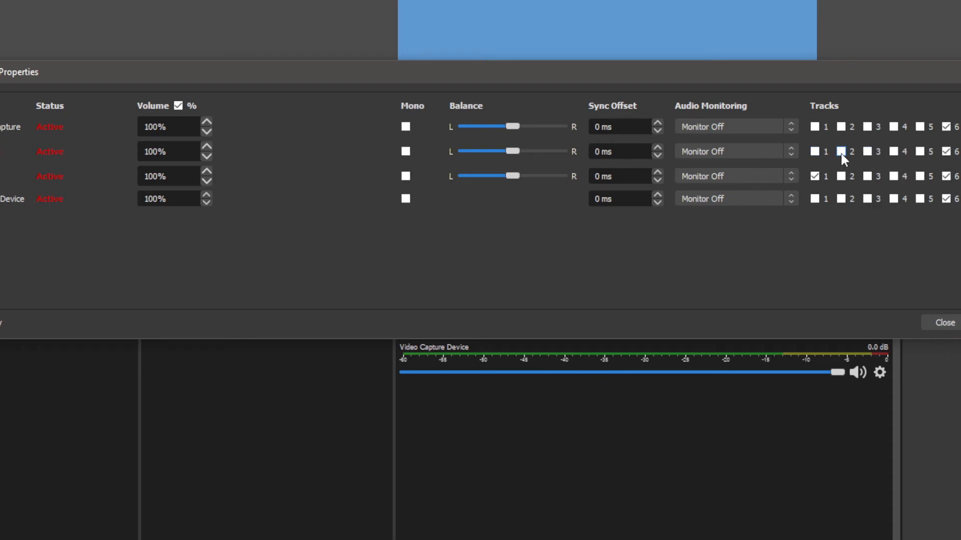
Step: Assign Desktop Audio to tracks 2 and 5, add Mic/Aux to track 5, and close the advanced audio properties
{"action": "left_click", "coordinate": [841, 151]}
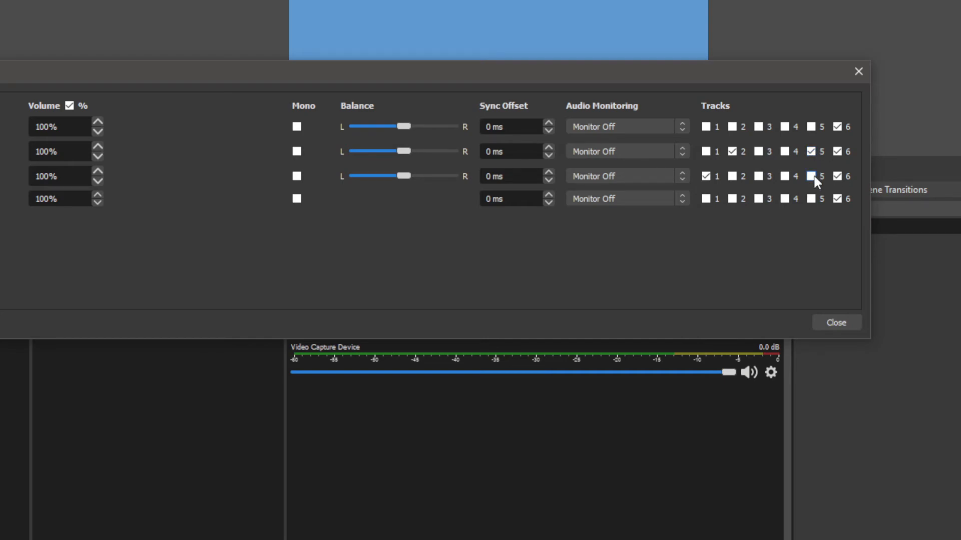
{"action": "left_click", "coordinate": [812, 177]}
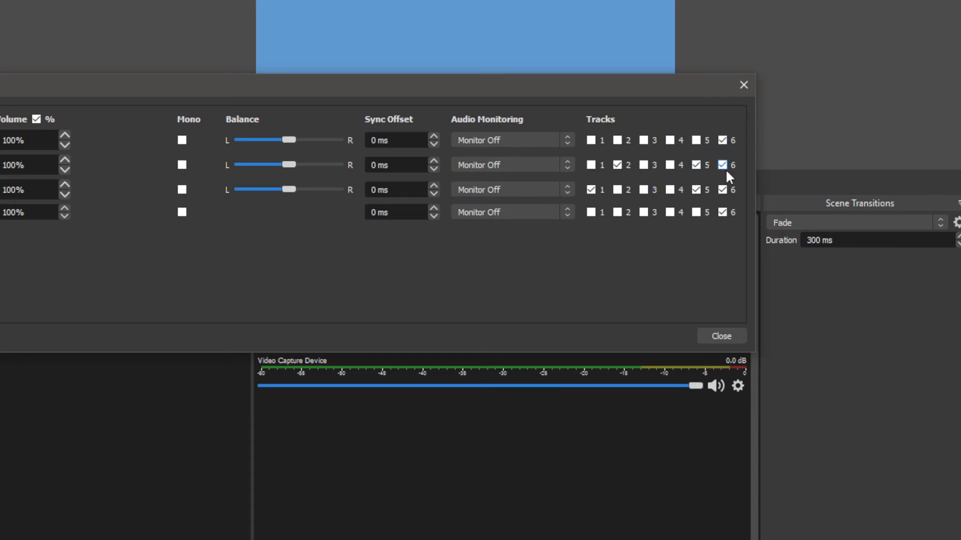
{"action": "left_click", "coordinate": [722, 190]}
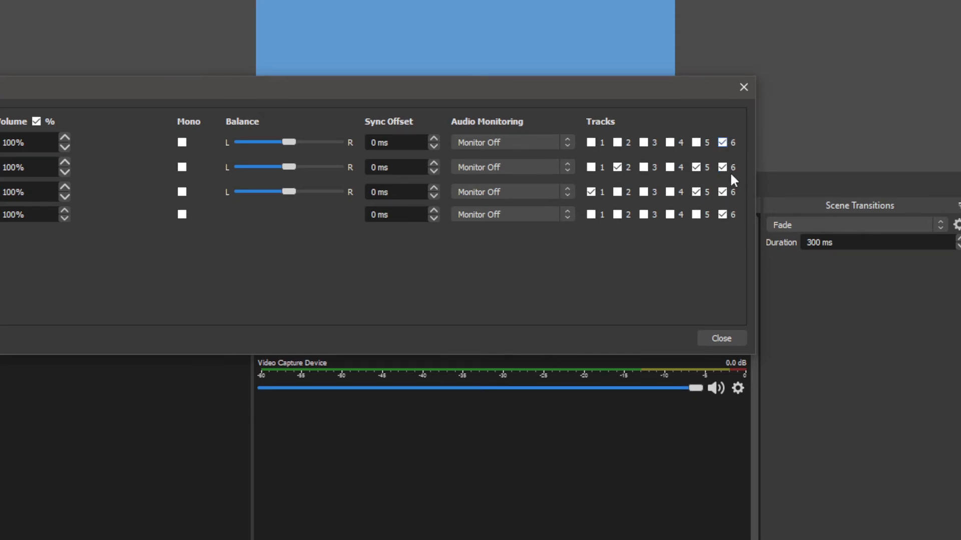
{"action": "left_click", "coordinate": [729, 339]}
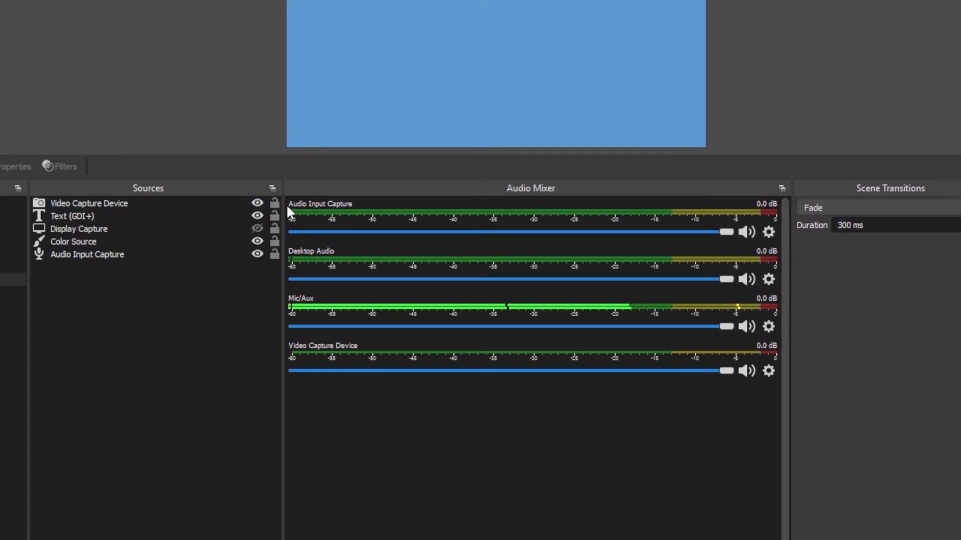
Step: Show the Display Capture source, shrink it to well under half the canvas width and place it in the lower-left area
{"action": "left_click", "coordinate": [228, 230]}
{"action": "left_click", "coordinate": [608, 112]}
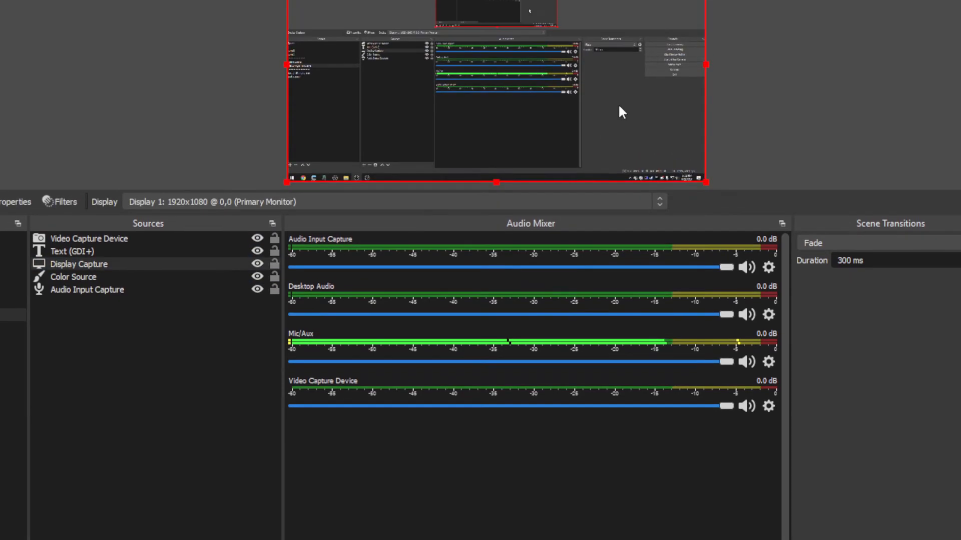
{"action": "left_click_drag", "start_coordinate": [704, 40], "coordinate": [412, 182]}
{"action": "left_click_drag", "start_coordinate": [388, 249], "coordinate": [387, 201]}
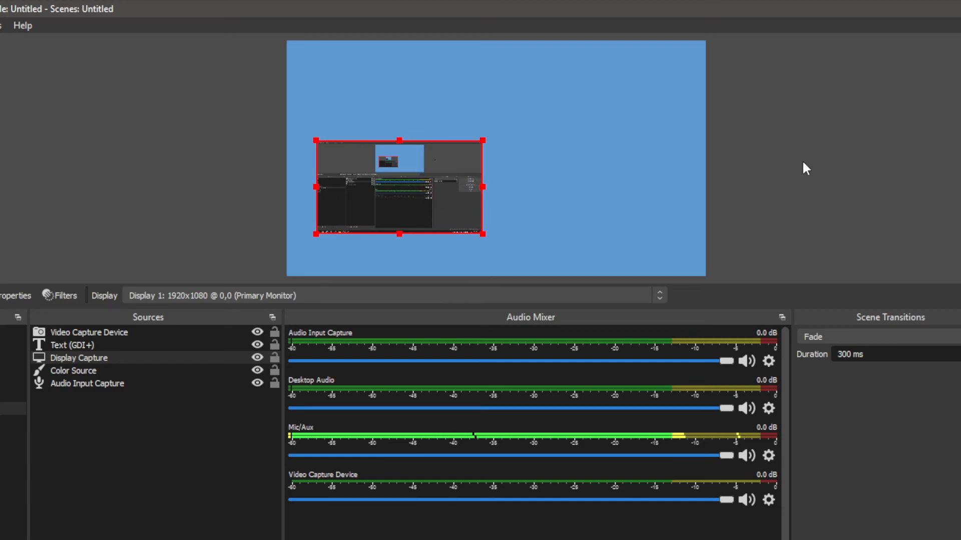
Step: Enlarge the preview area and set the preview scaling to Canvas (1920x1080)
{"action": "left_click_drag", "start_coordinate": [665, 308], "coordinate": [667, 422]}
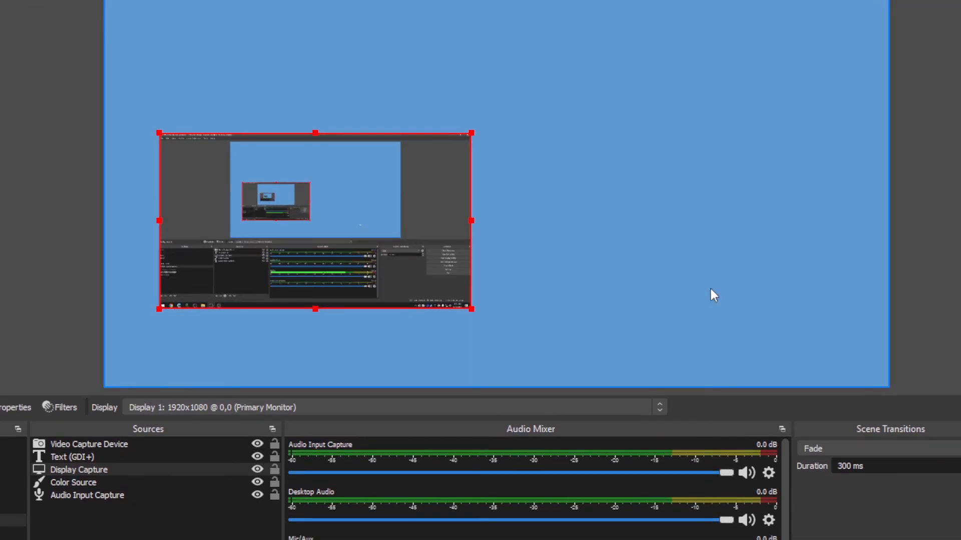
{"action": "right_click", "coordinate": [911, 100]}
{"action": "mouse_move", "coordinate": [842, 161]}
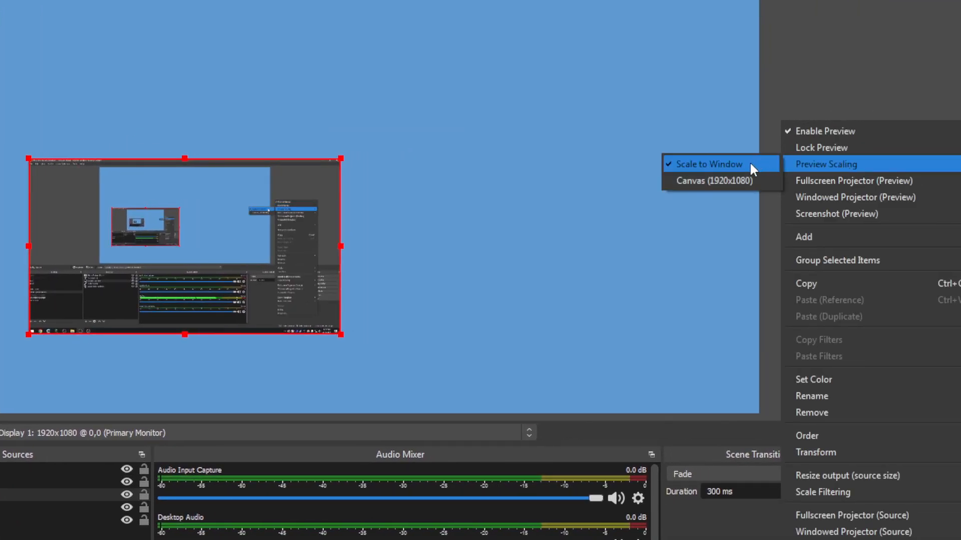
{"action": "left_click", "coordinate": [740, 179]}
{"action": "scroll", "coordinate": [381, 227], "scroll_direction": "down", "scroll_amount": 3}
{"action": "scroll", "coordinate": [382, 228], "scroll_direction": "up", "scroll_amount": 3}
{"action": "scroll", "coordinate": [379, 230], "scroll_direction": "up", "scroll_amount": 2}
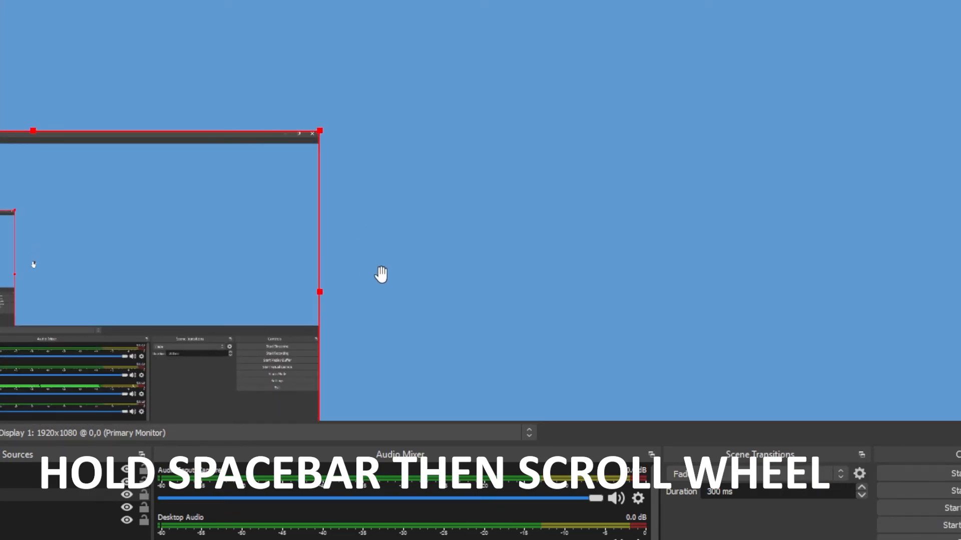
{"action": "left_click_drag", "start_coordinate": [223, 284], "coordinate": [680, 197]}
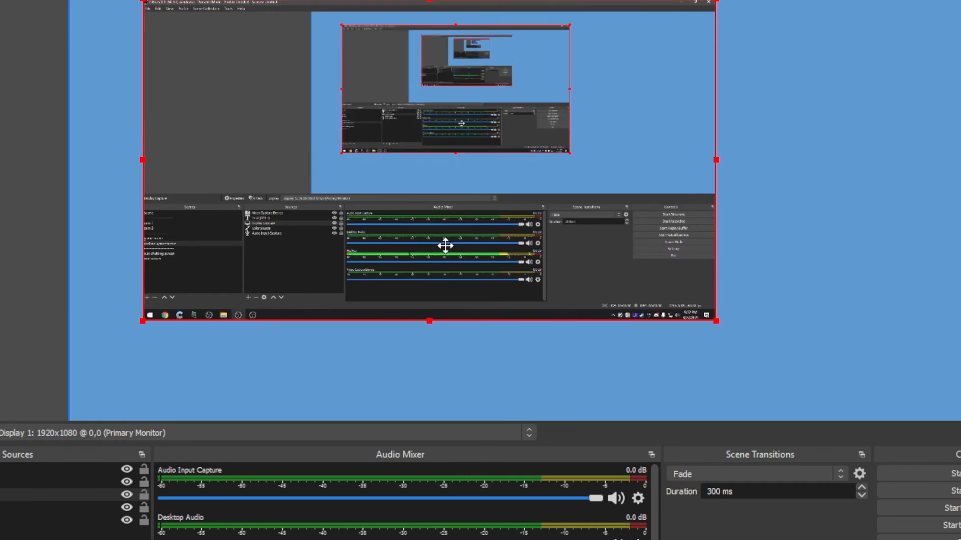
Step: Align Display Capture with the canvas's left edge, crop its top, right and bottom edges, and reposition it near the lower-left corner
{"action": "left_click_drag", "start_coordinate": [444, 244], "coordinate": [370, 251]}
{"action": "left_click_drag", "start_coordinate": [642, 328], "coordinate": [639, 317]}
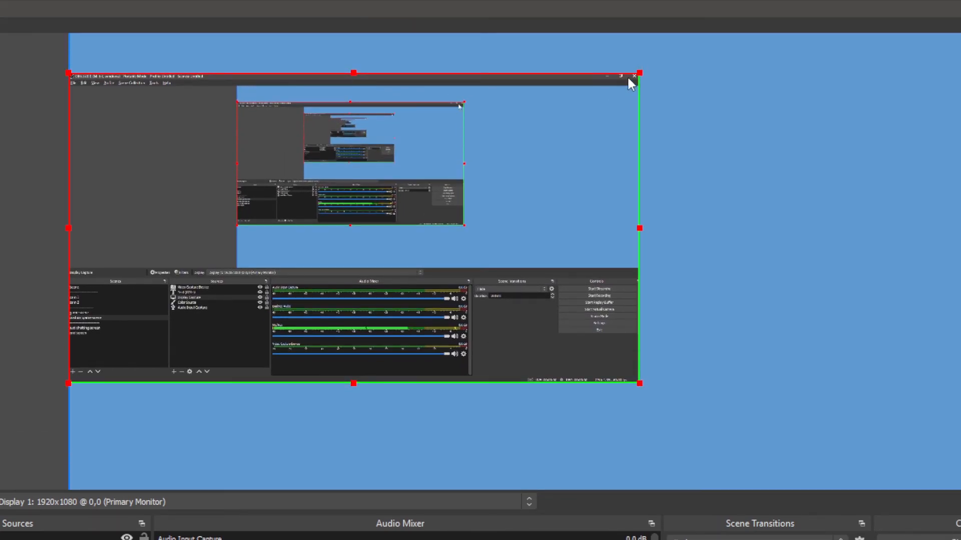
{"action": "left_click_drag", "start_coordinate": [629, 79], "coordinate": [633, 80]}
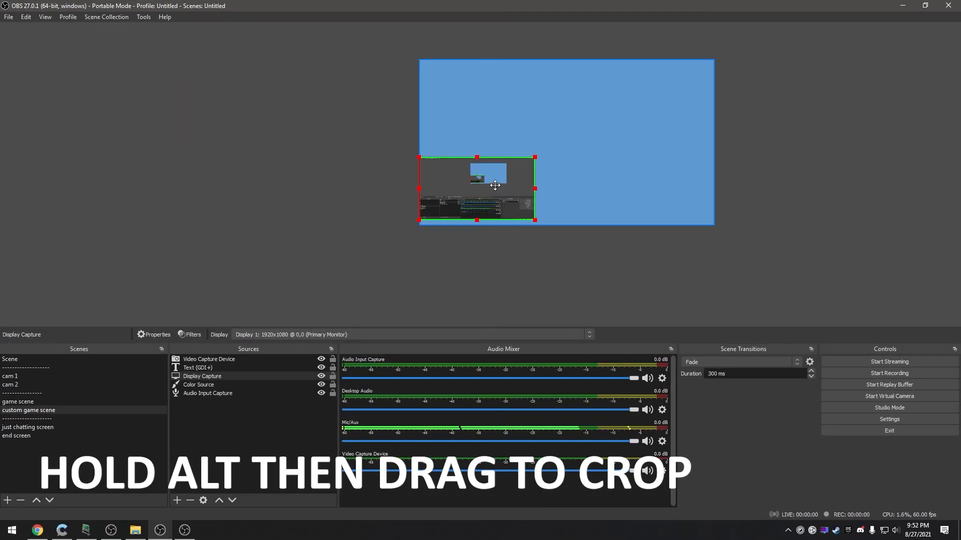
{"action": "left_click_drag", "start_coordinate": [495, 185], "coordinate": [495, 191]}
{"action": "left_click", "coordinate": [782, 149]}
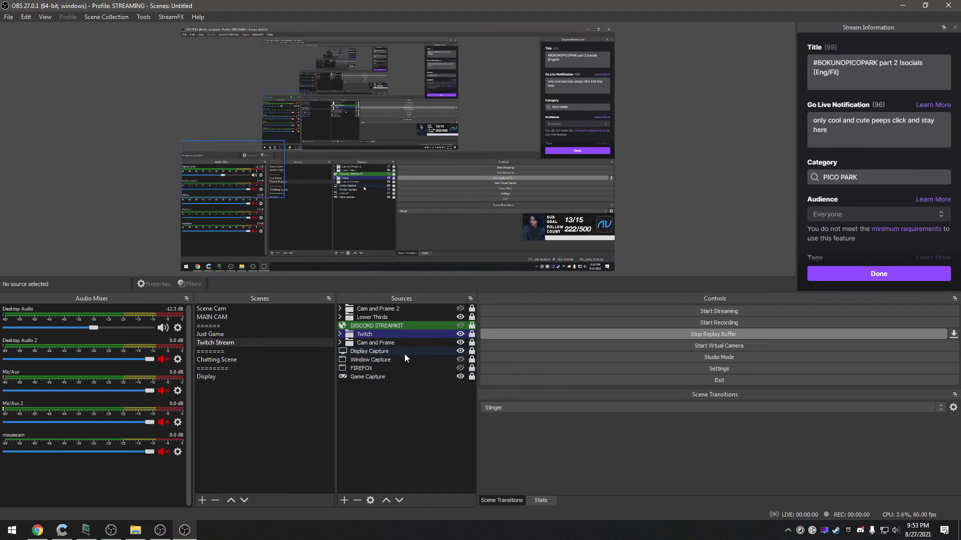
Step: Inspect the Cam and Frame group's contents and the grouping option for the Display Capture, Window Capture and FIREFOX sources
{"action": "left_click", "coordinate": [340, 343]}
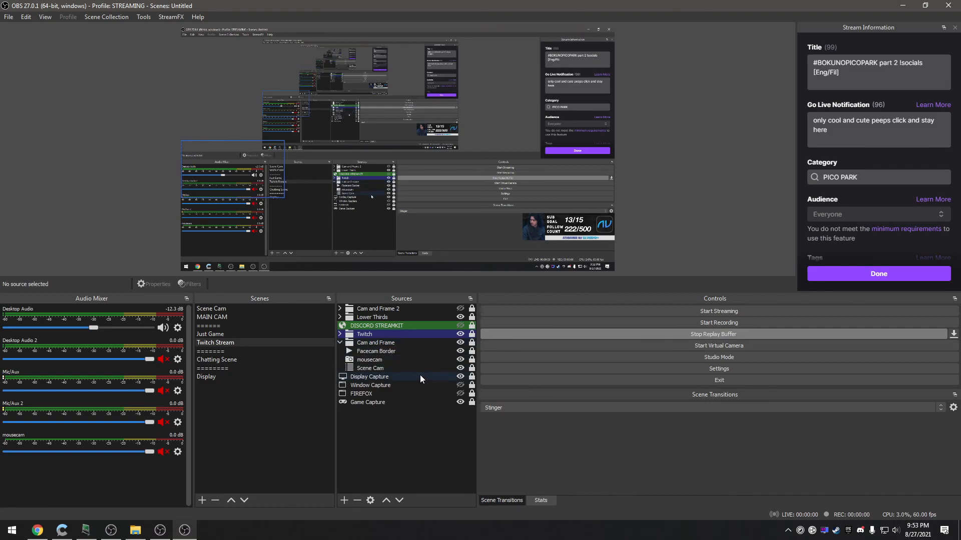
{"action": "left_click", "coordinate": [403, 379]}
{"action": "left_click", "coordinate": [400, 393], "text": "shift"}
{"action": "right_click", "coordinate": [404, 392]}
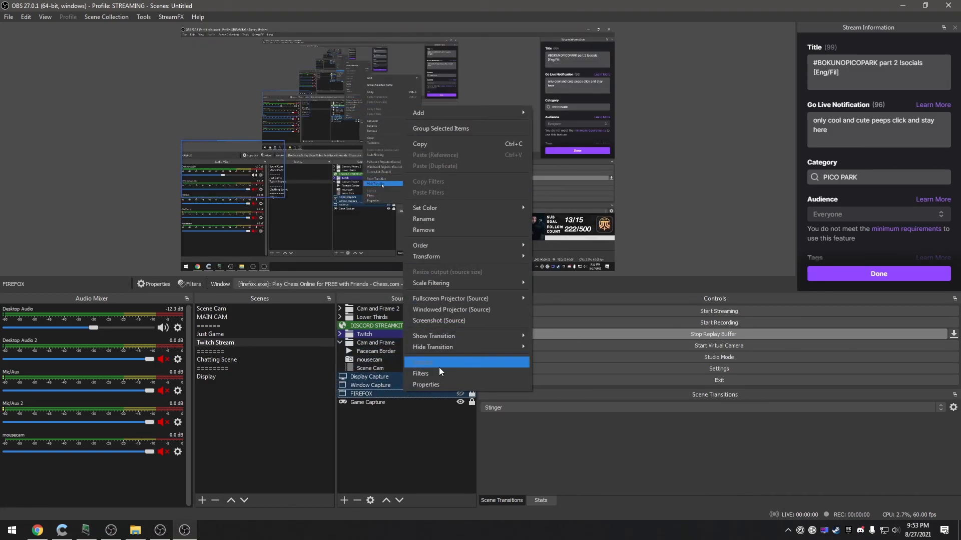
{"action": "left_click", "coordinate": [401, 437]}
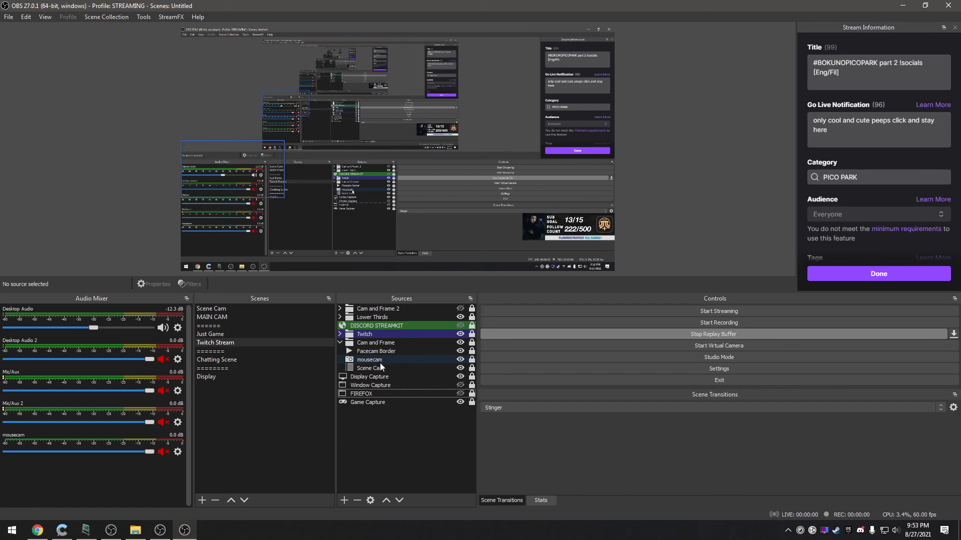
{"action": "left_click", "coordinate": [339, 343]}
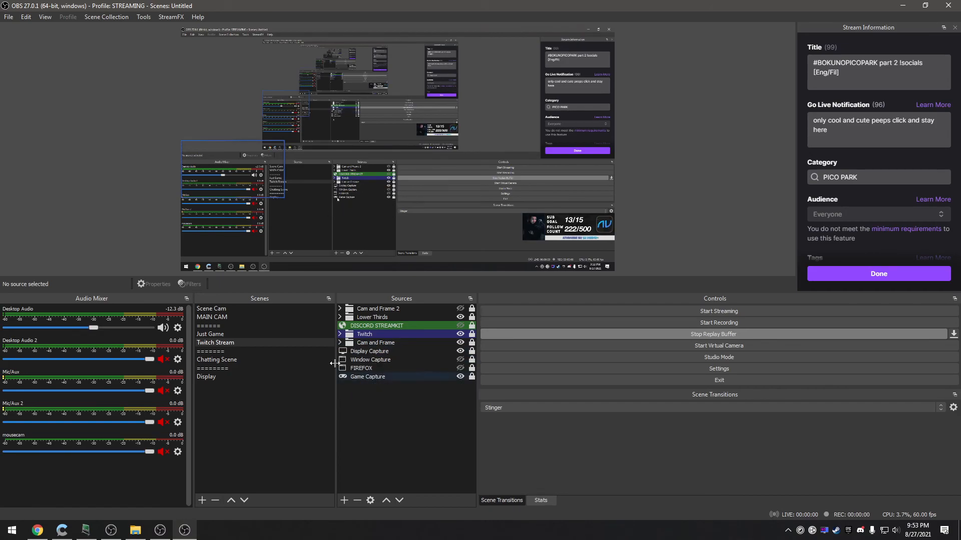
Step: Compare the sources and audio mixer channels of the Chatting Scene and Display scenes, ending on Display
{"action": "left_click", "coordinate": [257, 360]}
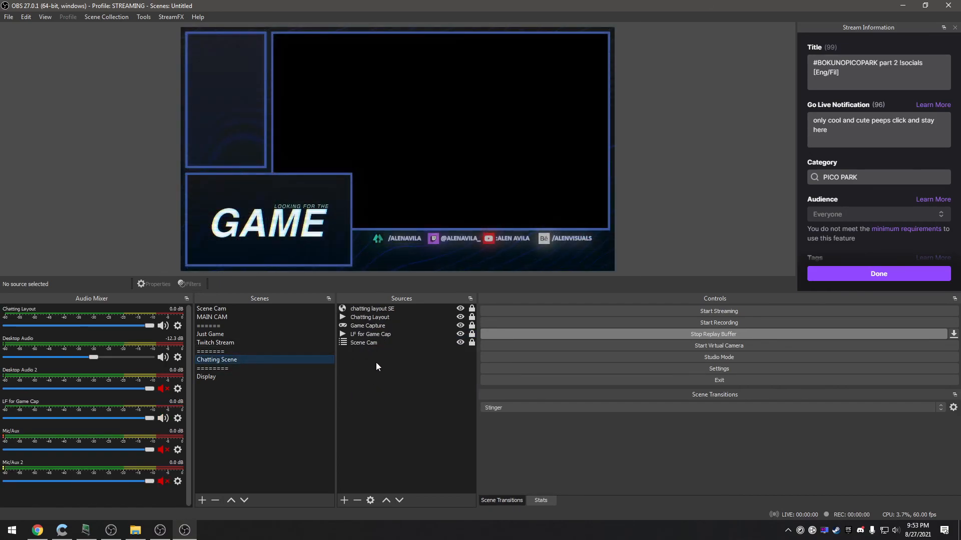
{"action": "left_click", "coordinate": [242, 380]}
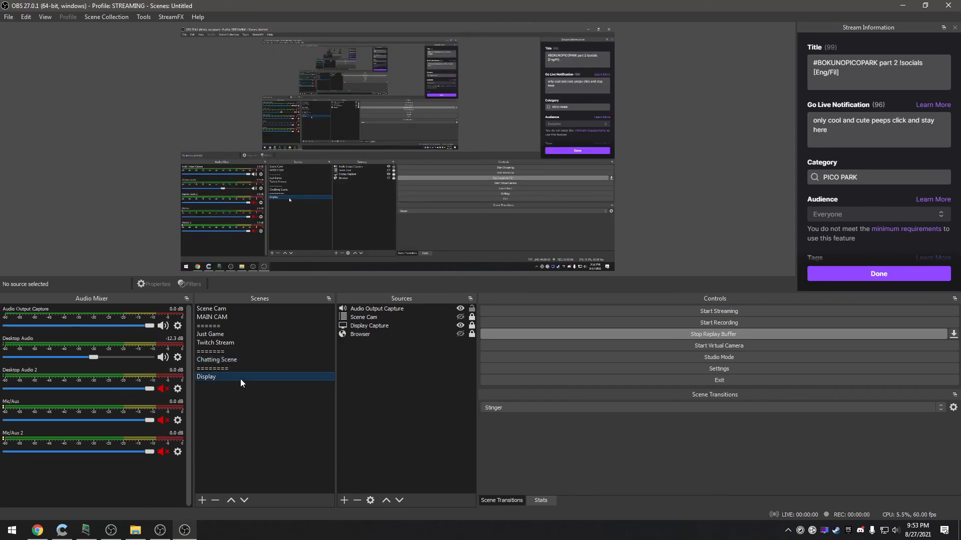
{"action": "left_click", "coordinate": [268, 361]}
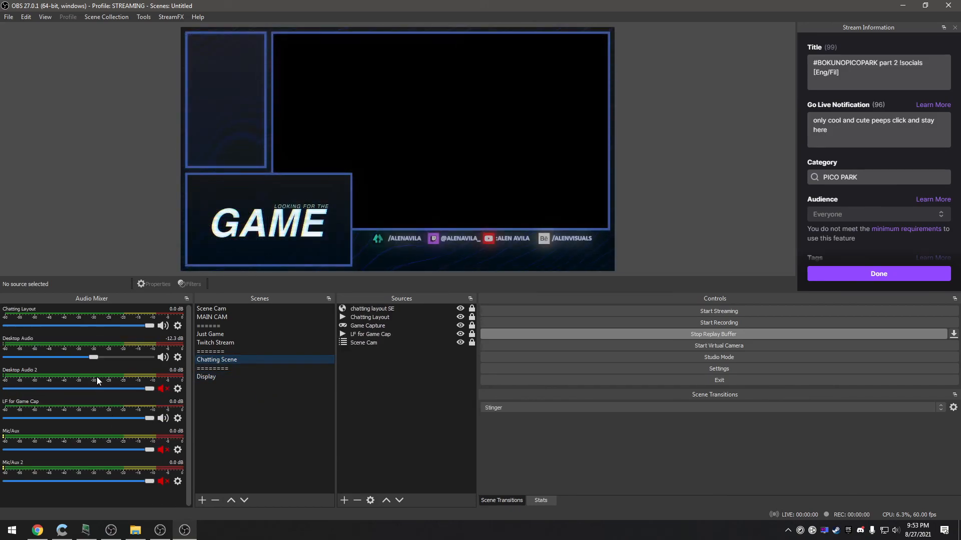
{"action": "left_click", "coordinate": [240, 376]}
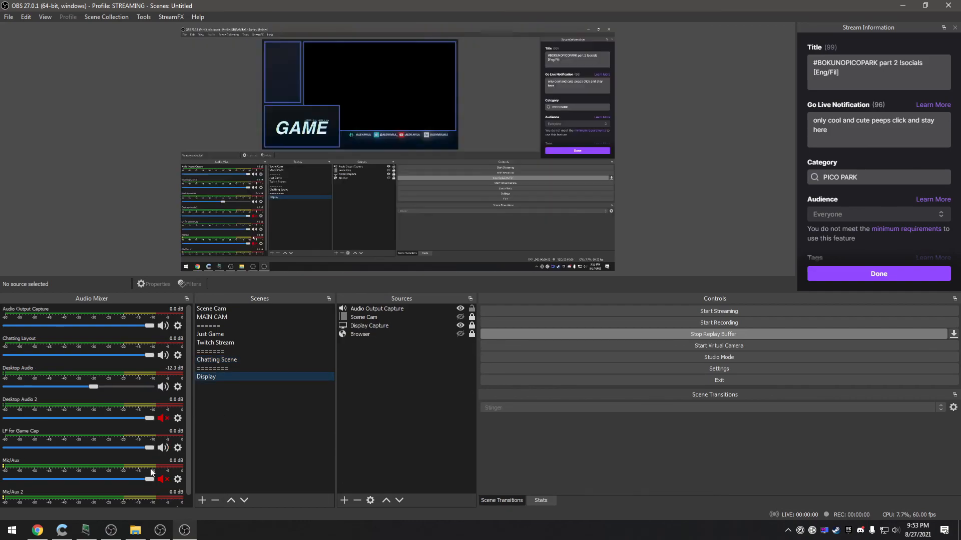
Step: Open the advanced audio properties for the Display scene and widen the window to review all six track assignments
{"action": "right_click", "coordinate": [118, 431]}
{"action": "left_click", "coordinate": [123, 426]}
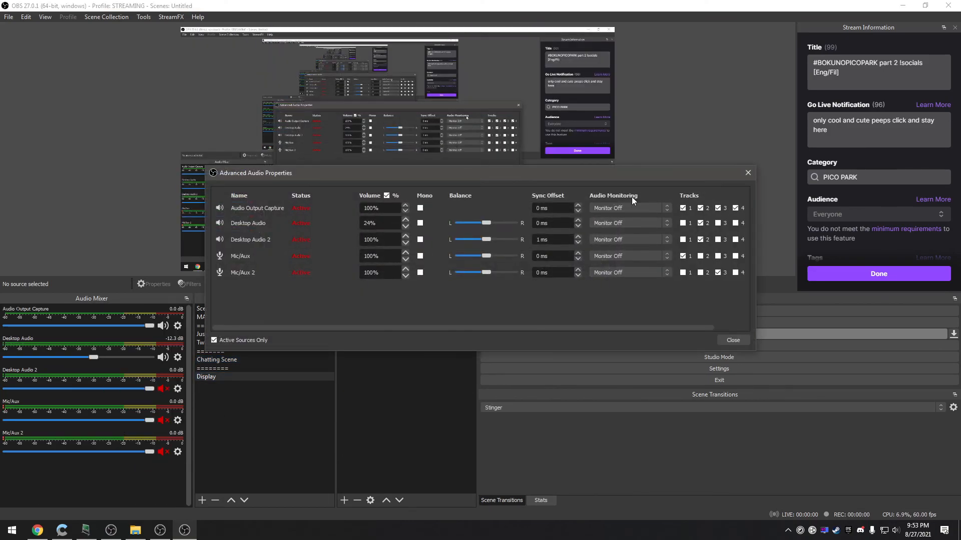
{"action": "left_click_drag", "start_coordinate": [628, 186], "coordinate": [468, 154]}
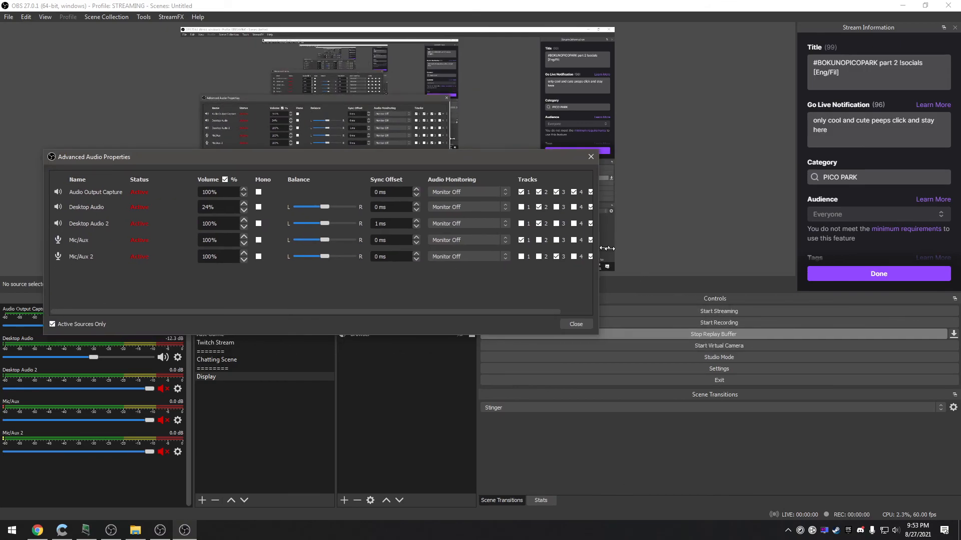
{"action": "left_click_drag", "start_coordinate": [595, 249], "coordinate": [722, 251]}
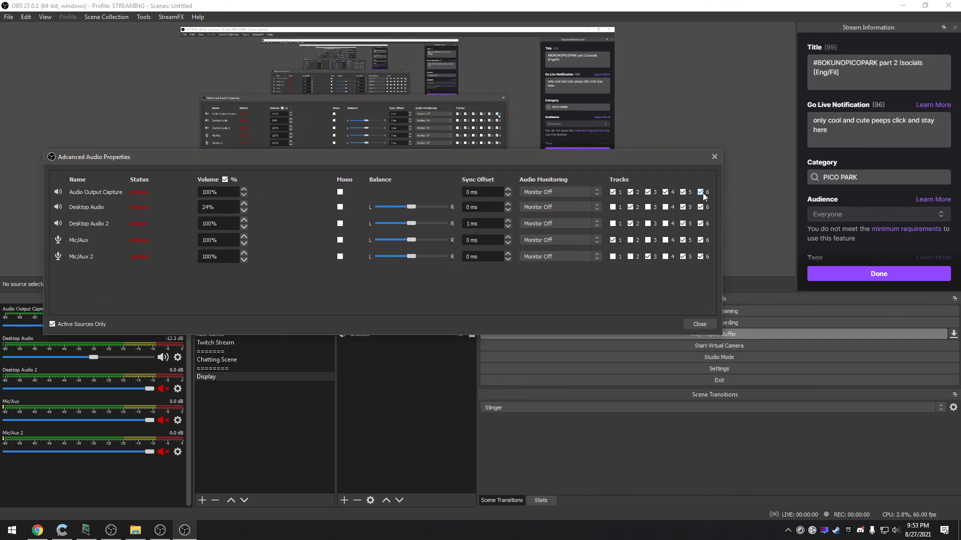
Step: Include inactive sources in the advanced audio properties, examine every source's monitoring and track assignments, and close the window
{"action": "left_click", "coordinate": [70, 325]}
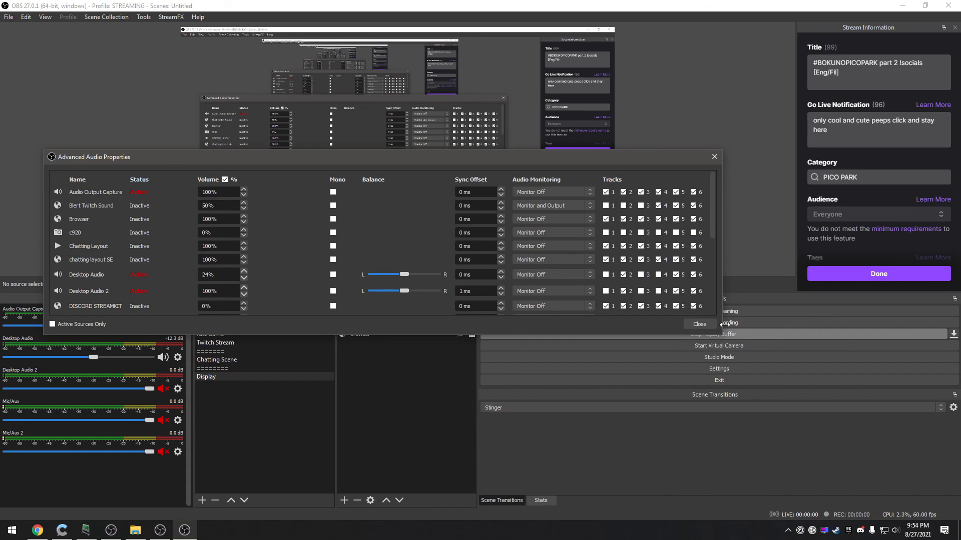
{"action": "left_click_drag", "start_coordinate": [721, 315], "coordinate": [779, 501]}
{"action": "left_click_drag", "start_coordinate": [671, 157], "coordinate": [623, 136]}
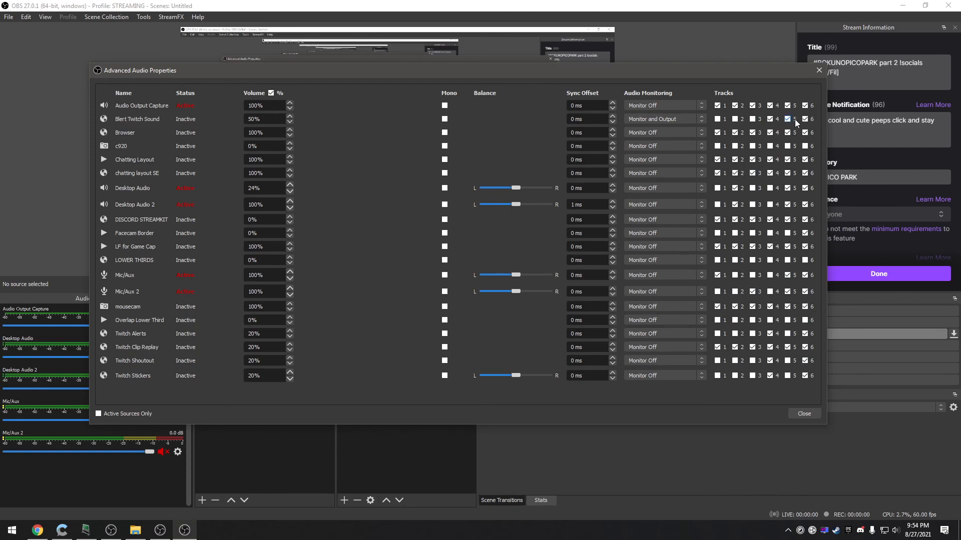
{"action": "left_click", "coordinate": [803, 414]}
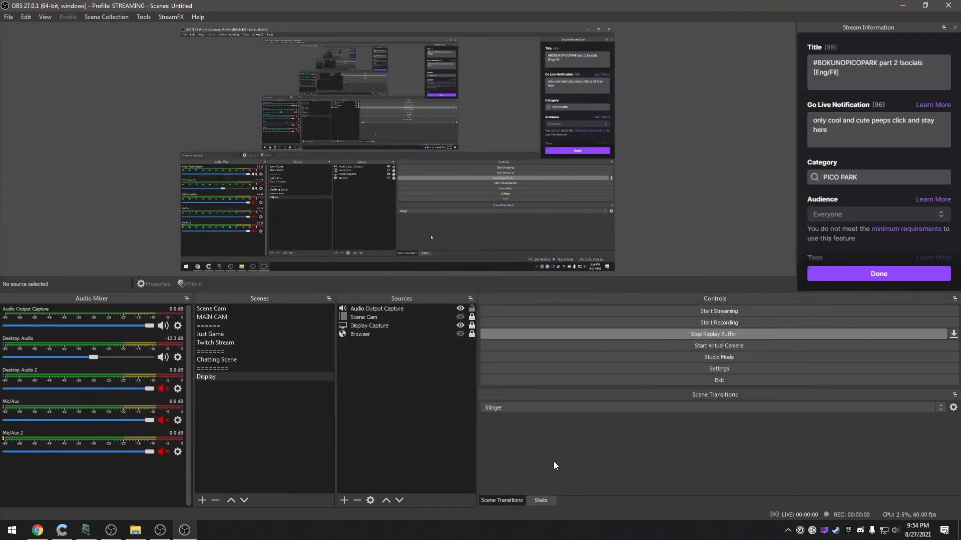